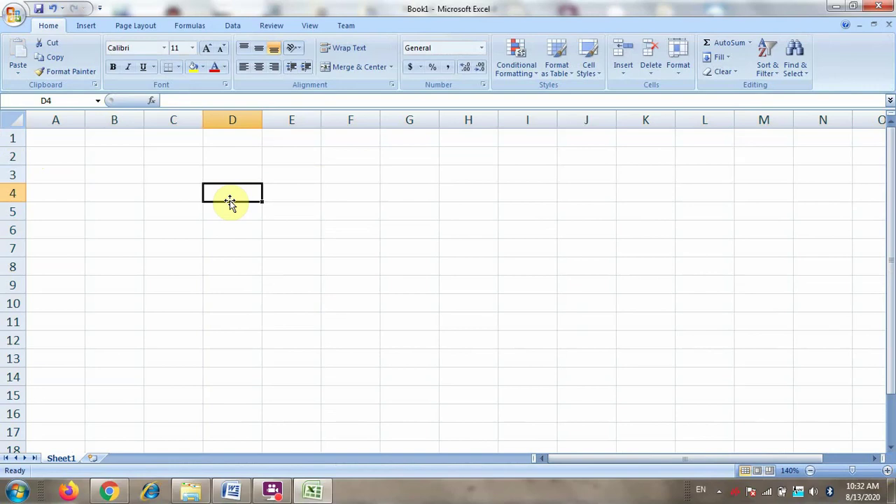
# Step: Select cells A1, B1, C1, D1 and F5 one after another to view each cell's address
pyautogui.click(51, 136)
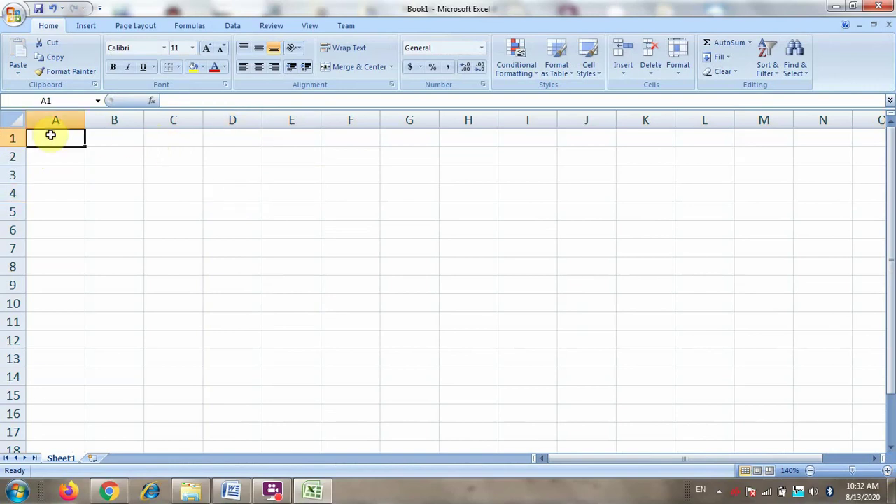
pyautogui.click(98, 137)
pyautogui.click(181, 136)
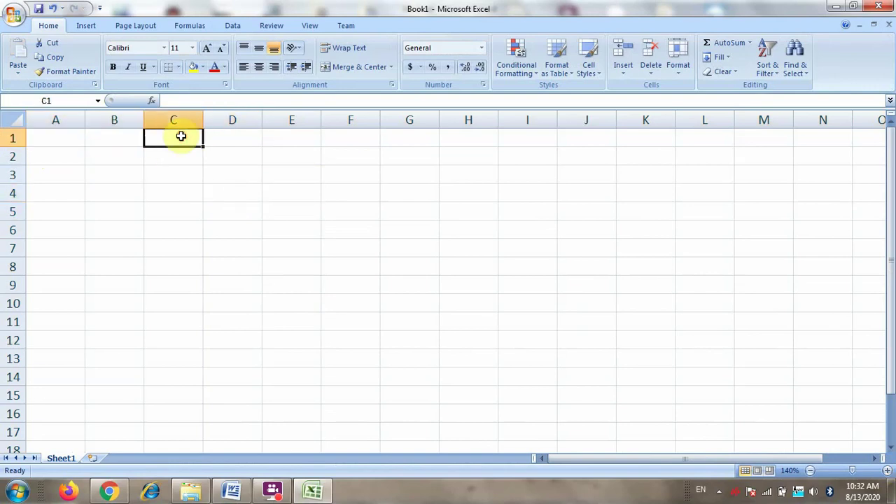
pyautogui.click(234, 130)
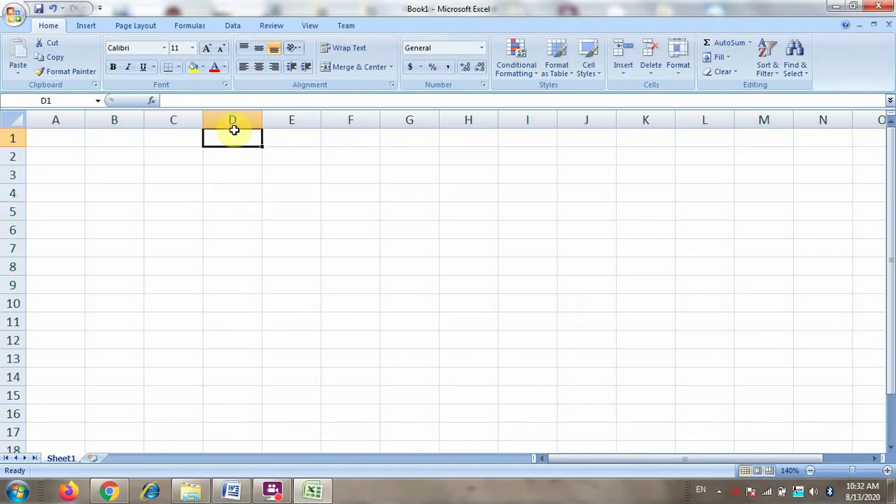
pyautogui.click(367, 212)
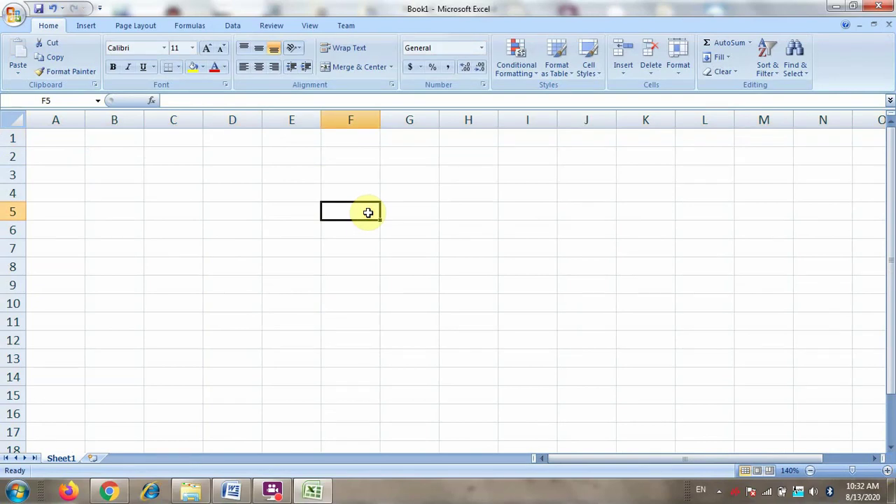
# Step: Enter 12 in cell A1 and 23 in cell B1
pyautogui.press('Left')
pyautogui.press('Left')
pyautogui.press('Left')
pyautogui.press('Left')
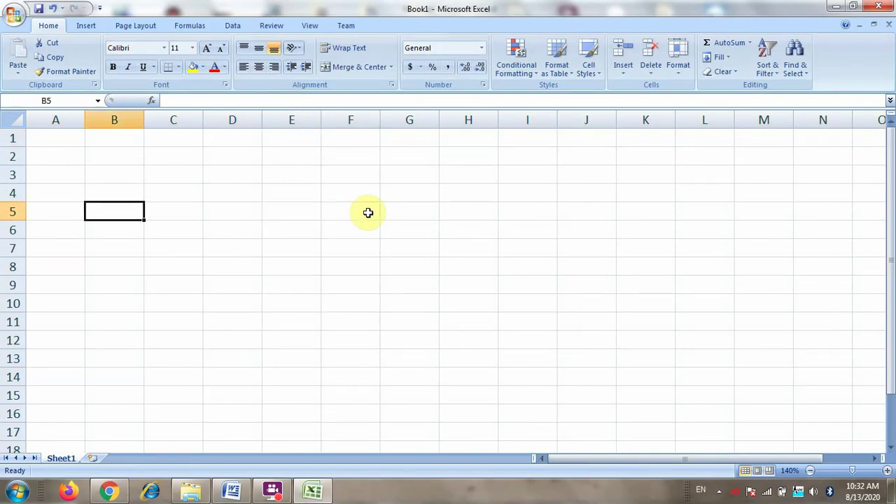
pyautogui.press('Up')
pyautogui.press('Up')
pyautogui.press('Up')
pyautogui.press('Up')
pyautogui.press('Right')
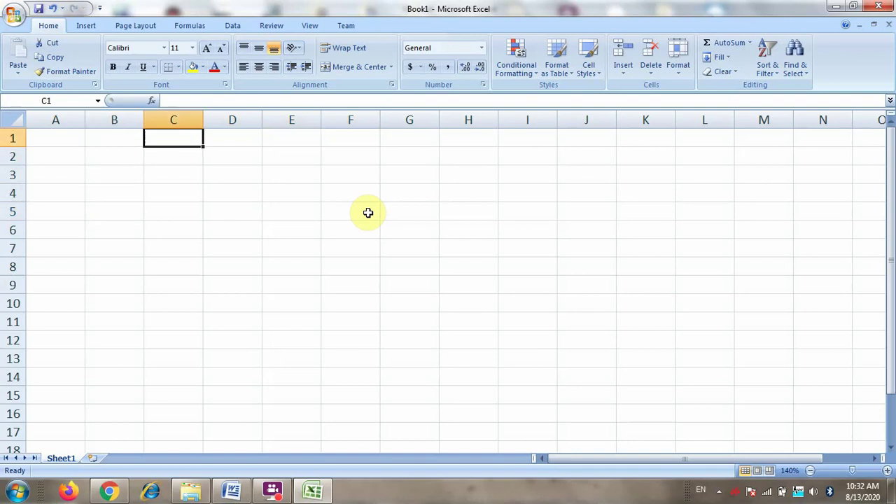
pyautogui.press('Home')
pyautogui.write('12')
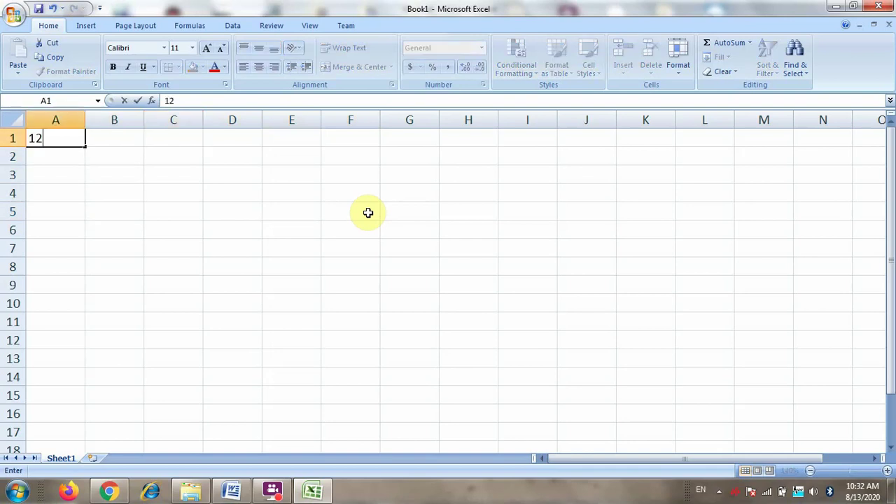
pyautogui.press('Return')
pyautogui.press('Up')
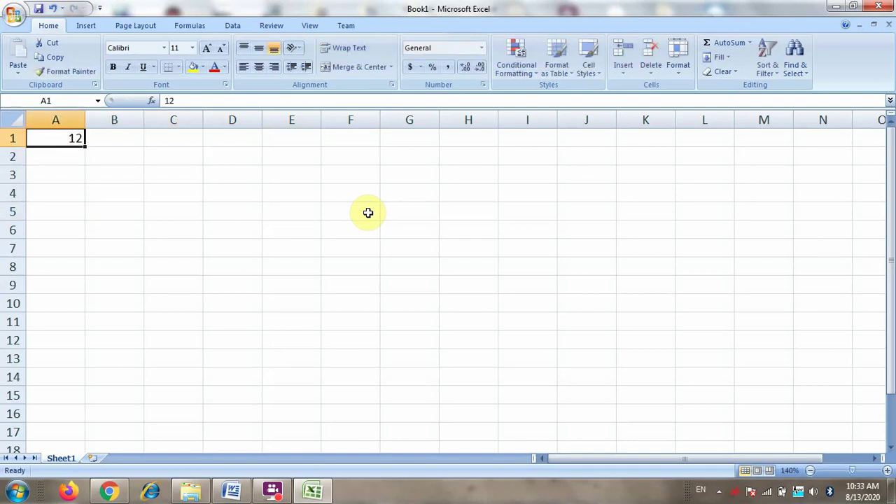
pyautogui.press('Right')
pyautogui.write('23')
pyautogui.press('Return')
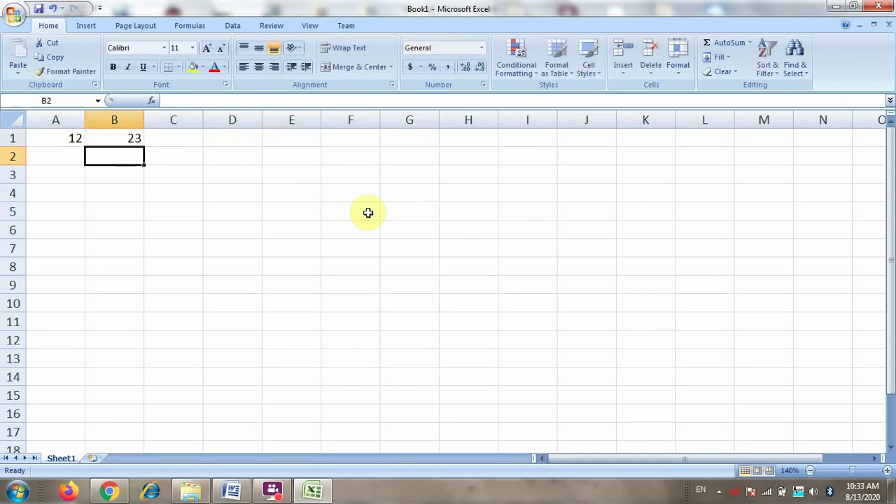
# Step: Enter the formula =a1+b1 in cell C1 to add the two numbers
pyautogui.press('Up')
pyautogui.press('Right')
pyautogui.write('=')
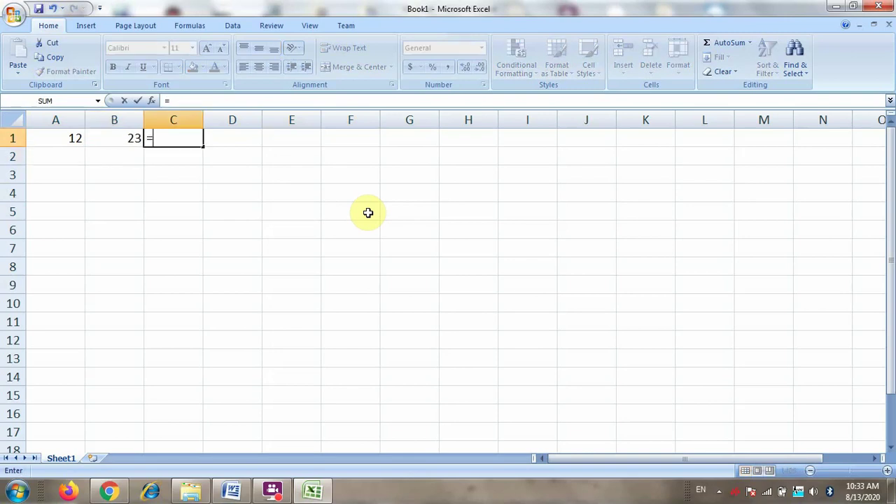
pyautogui.write('a1+b1')
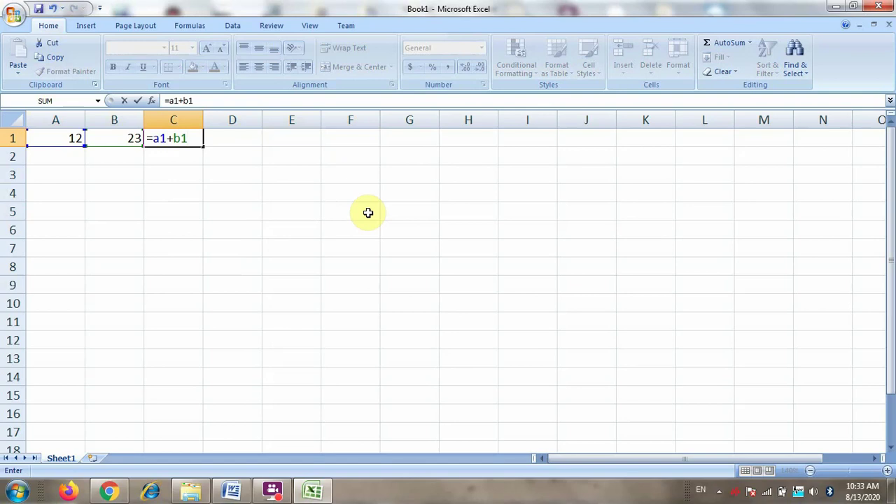
pyautogui.press('Return')
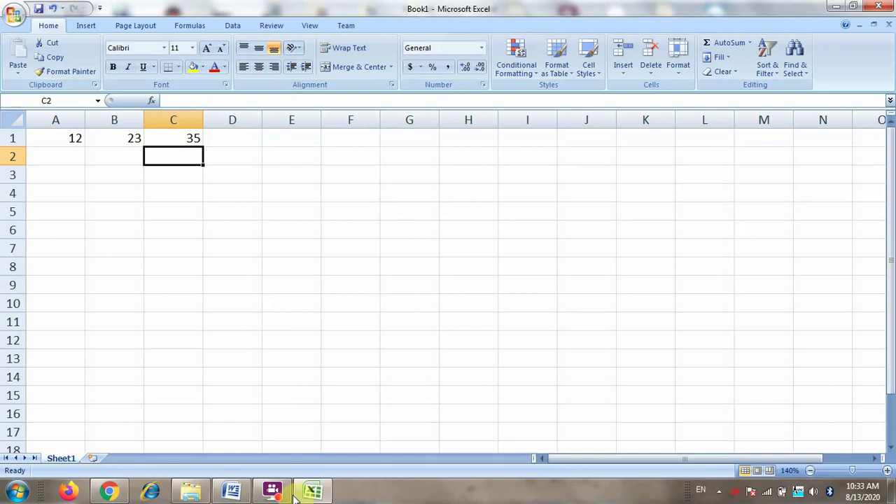
# Step: Check the Cell References definition in Word, then return to Excel and view the formula in C1
pyautogui.click(219, 498)
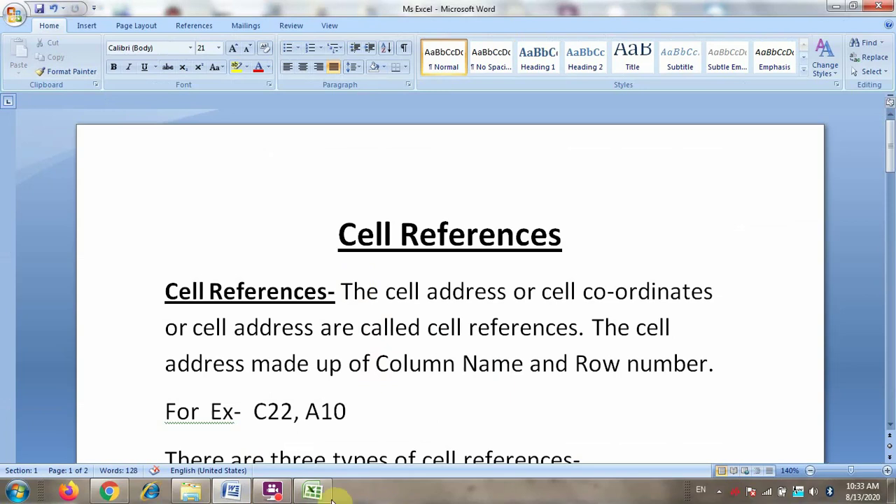
pyautogui.click(313, 492)
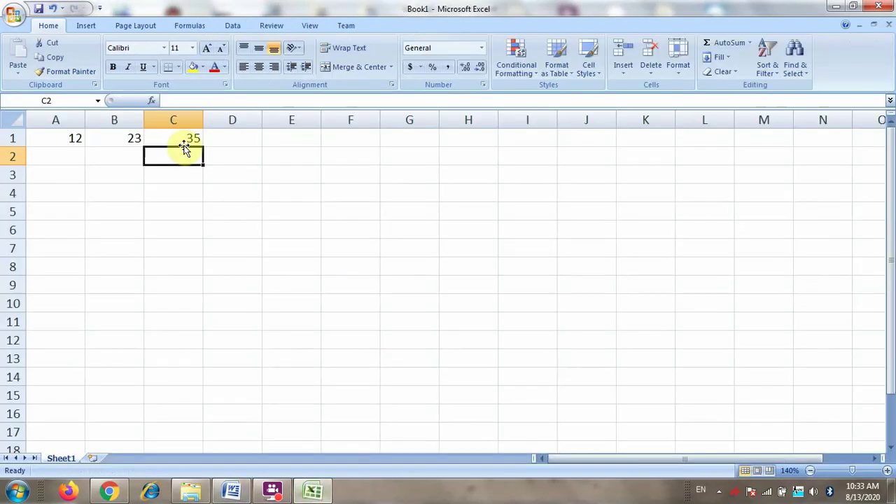
pyautogui.click(181, 139)
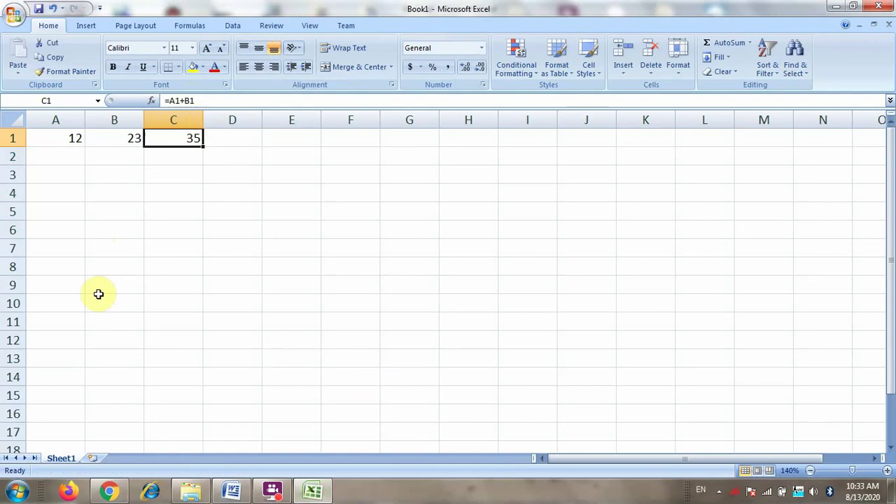
# Step: Switch to the Word notes and highlight parts of the example references C22 and A10
pyautogui.click(232, 492)
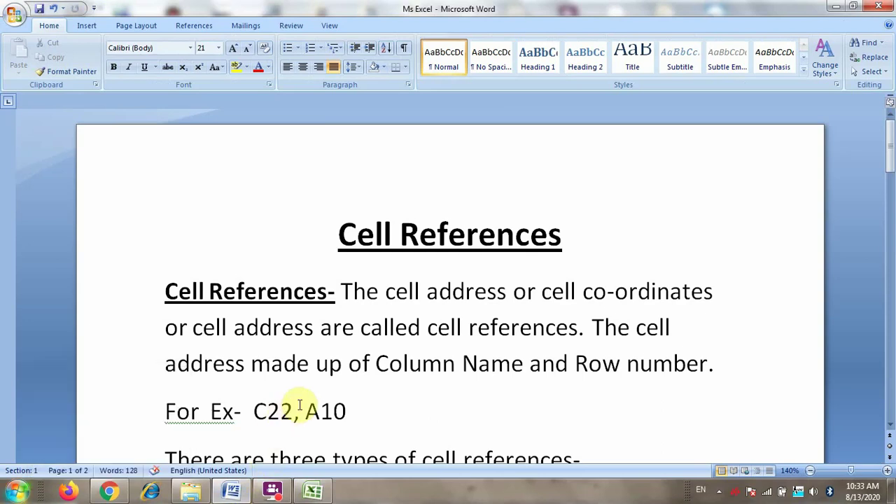
pyautogui.click(258, 410)
pyautogui.moveTo(255, 410)
pyautogui.mouseDown()
pyautogui.moveTo(288, 410)
pyautogui.moveTo(268, 410)
pyautogui.mouseUp()
pyautogui.click(294, 411)
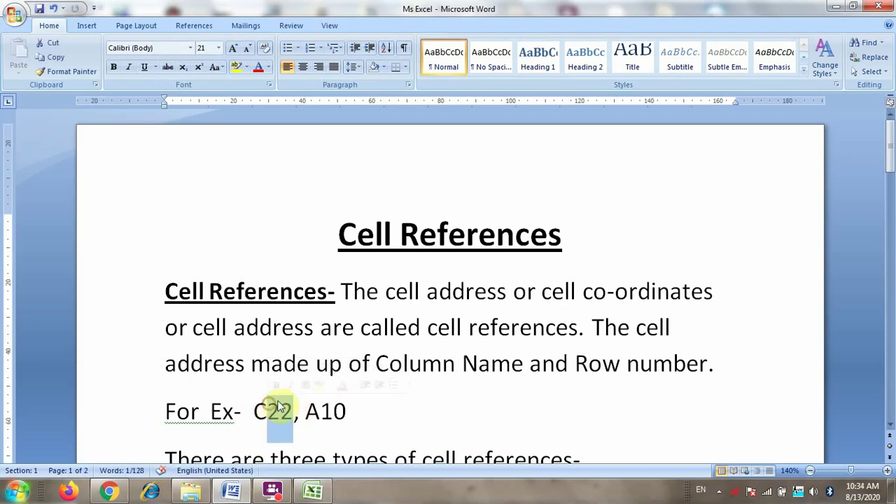
pyautogui.doubleClick(313, 411)
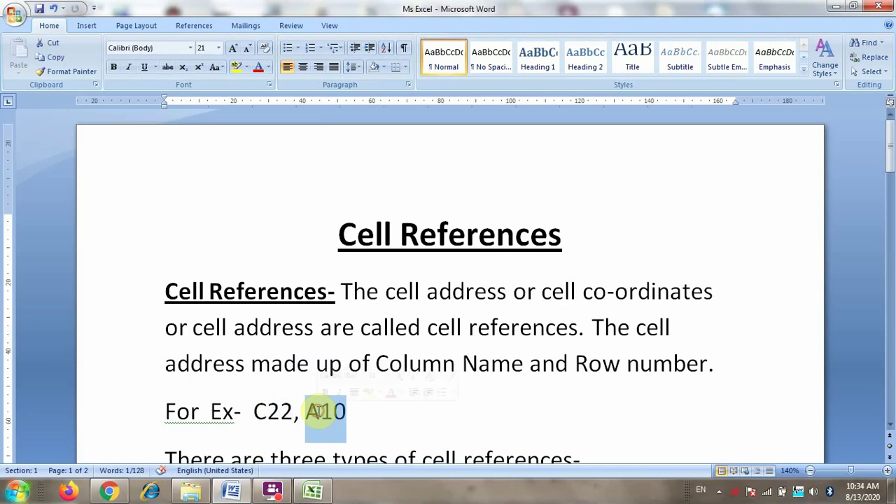
pyautogui.click(355, 410)
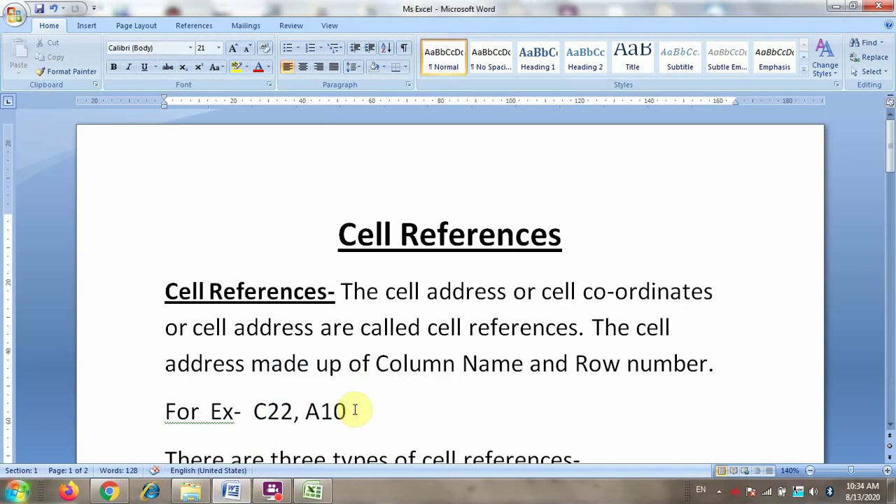
# Step: Switch to the Excel workbook and fill cell G4 with yellow
pyautogui.click(312, 490)
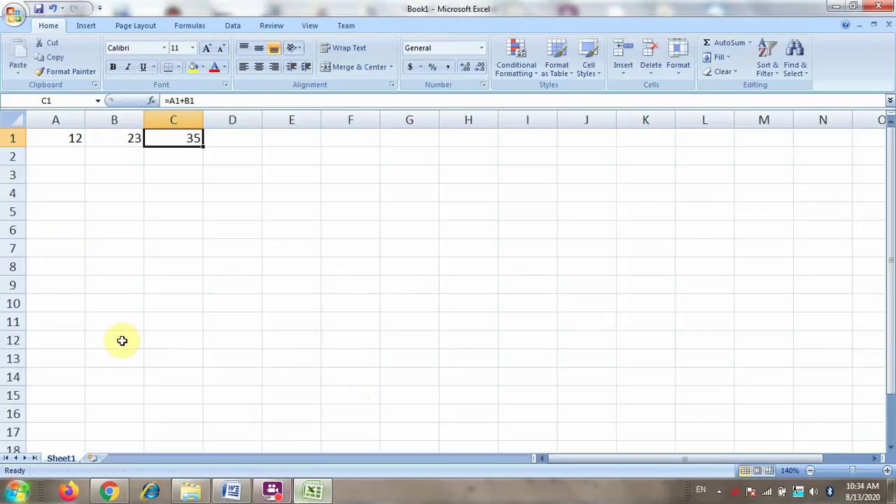
pyautogui.click(17, 145)
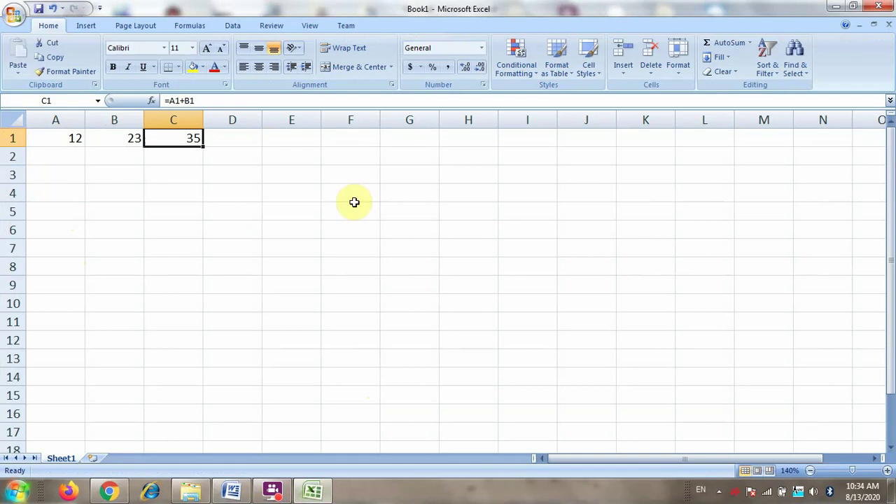
pyautogui.click(406, 198)
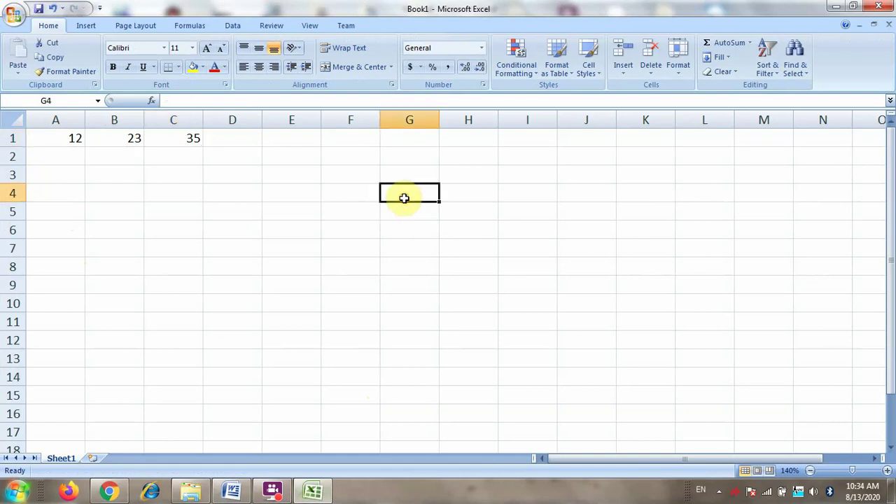
pyautogui.click(194, 68)
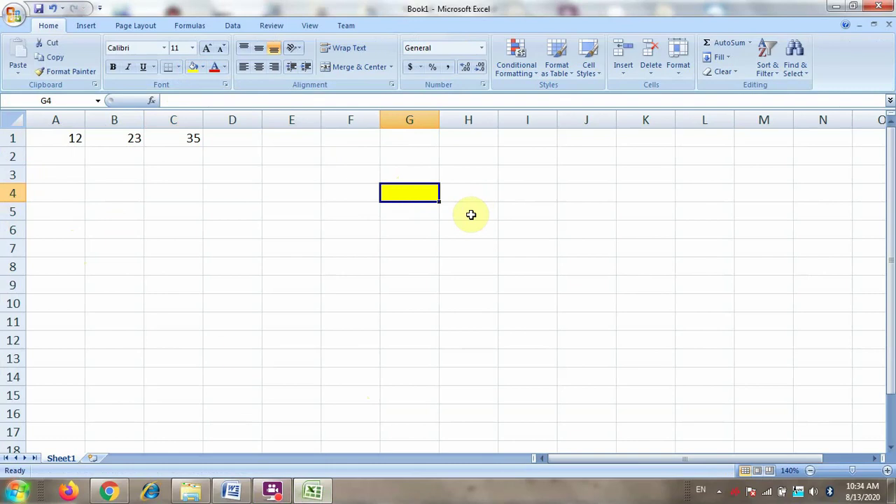
# Step: Switch to the Word notes and correct "changes" to "change" in the Relative References definition
pyautogui.click(234, 492)
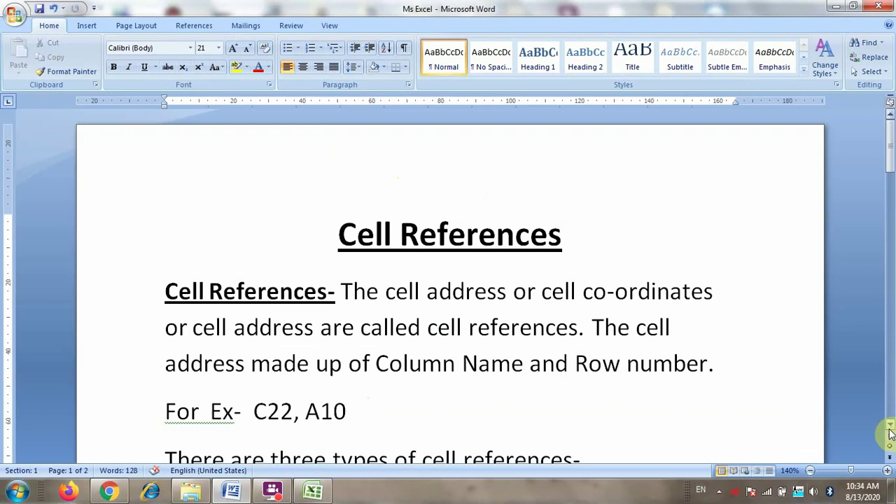
pyautogui.scroll(-2, 890, 434)
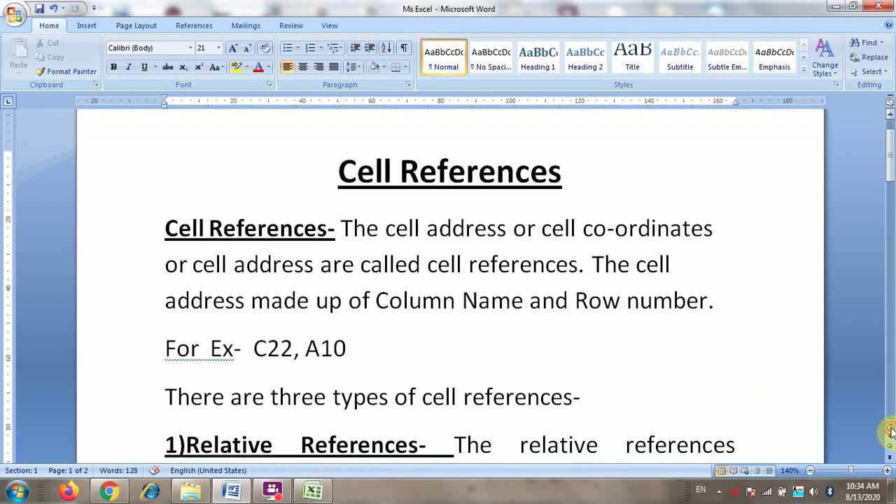
pyautogui.scroll(-4, 890, 431)
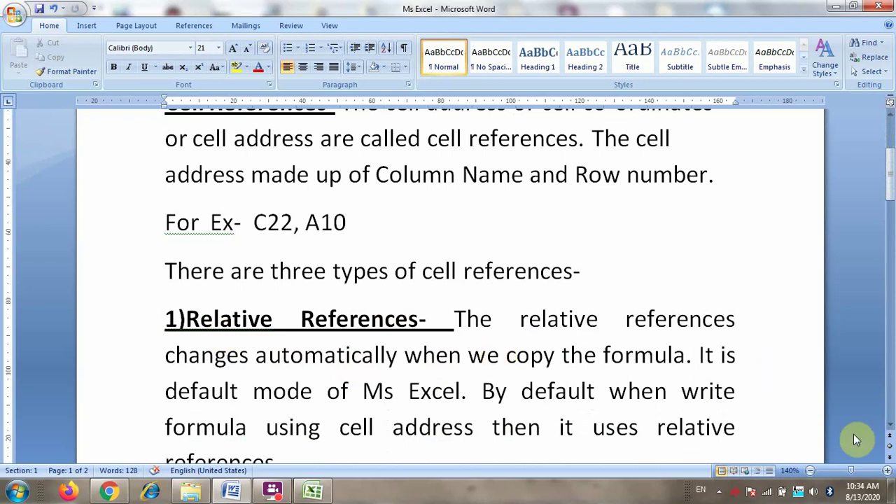
pyautogui.scroll(-2, 887, 430)
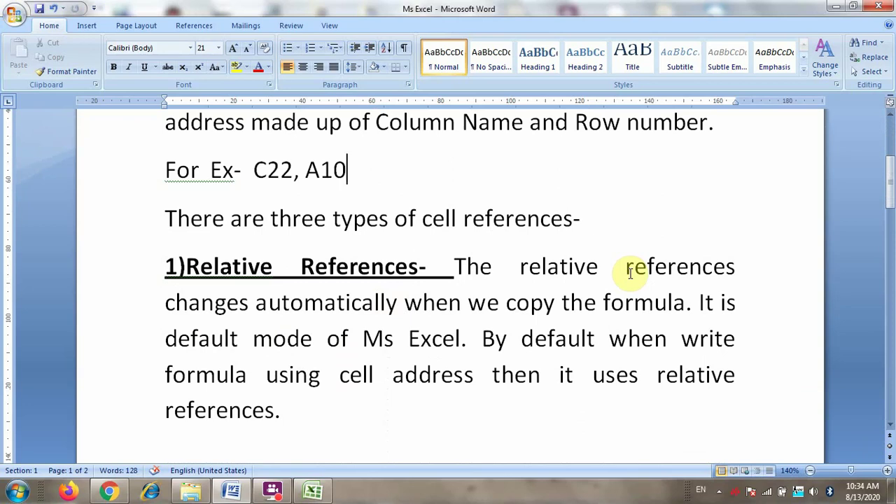
pyautogui.click(250, 306)
pyautogui.press('BackSpace')
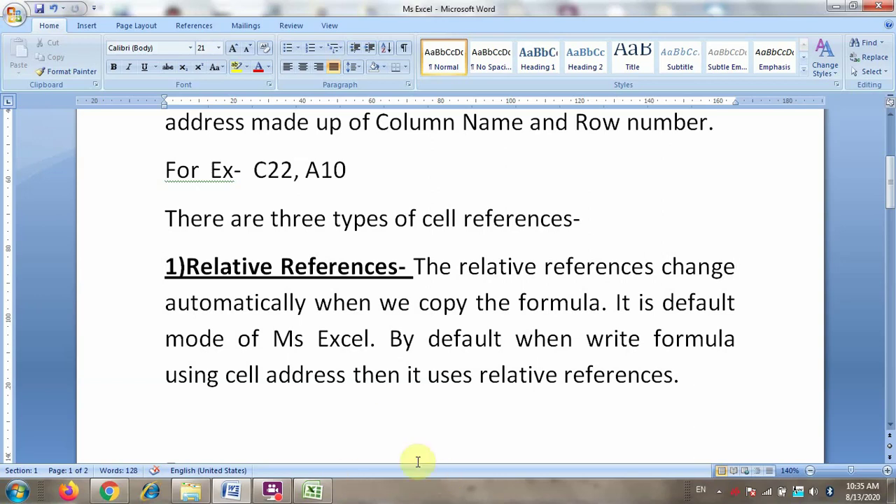
# Step: View the relative reference examples in the notes, then switch to Excel and select the formula cell C1
pyautogui.click(890, 425)
pyautogui.click(889, 425)
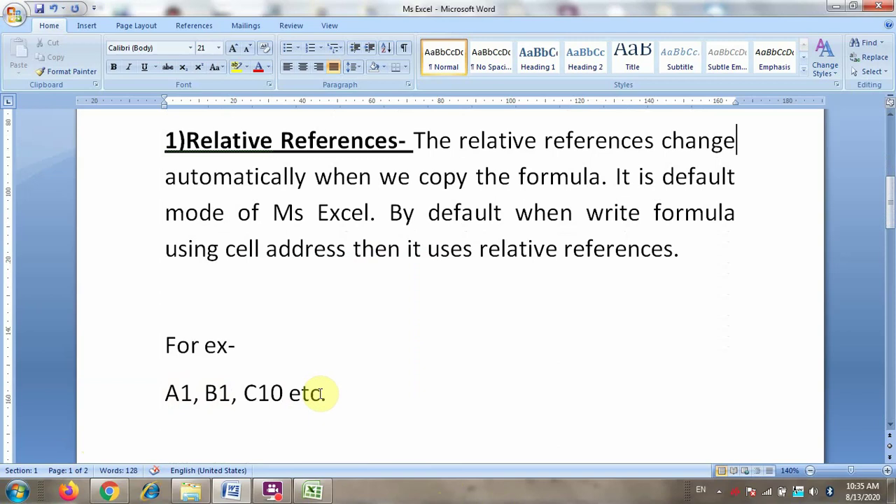
pyautogui.click(315, 491)
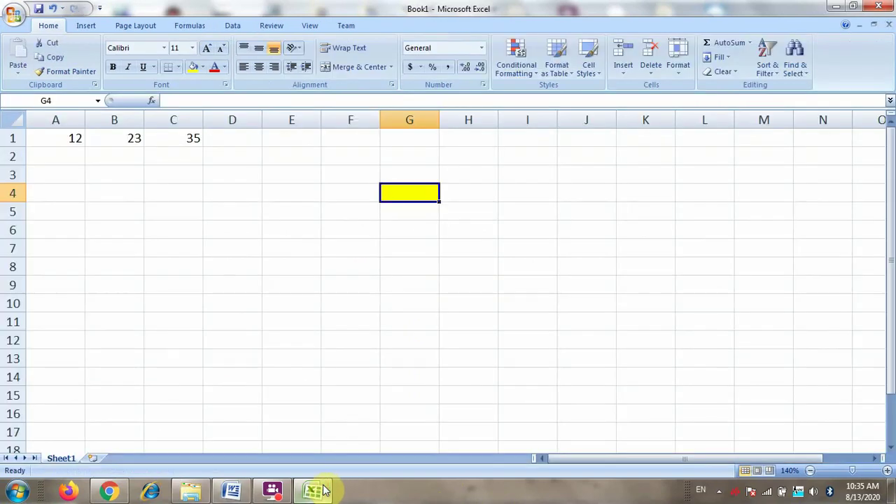
pyautogui.press('Down')
pyautogui.press('Down')
pyautogui.press('Down')
pyautogui.press('Up')
pyautogui.press('Up')
pyautogui.press('Up')
pyautogui.press('Up')
pyautogui.press('Up')
pyautogui.press('Up')
pyautogui.press('Left')
pyautogui.press('Left')
pyautogui.press('Left')
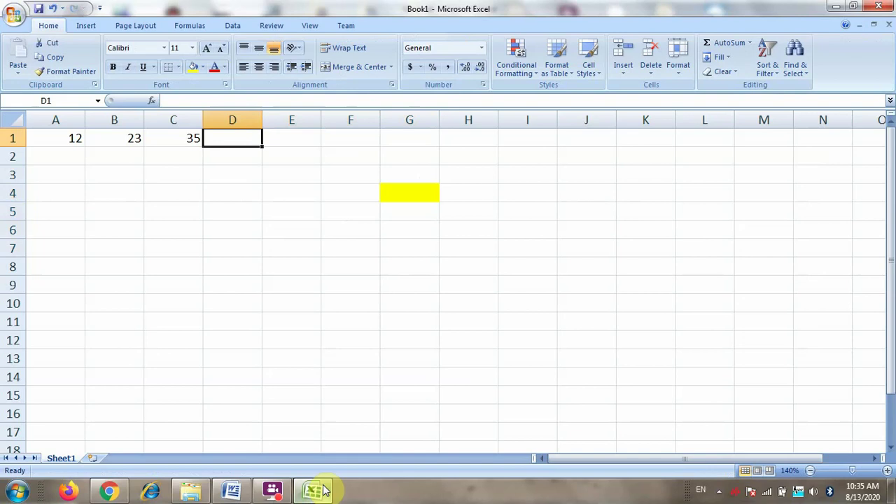
pyautogui.press('Left')
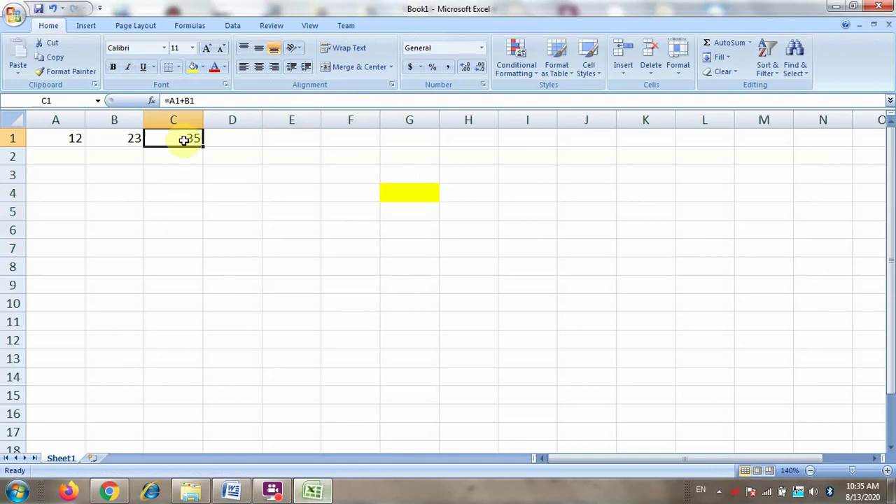
# Step: Examine the formula in cell C1, highlighting its A1 reference
pyautogui.click(887, 473)
pyautogui.click(886, 474)
pyautogui.click(886, 473)
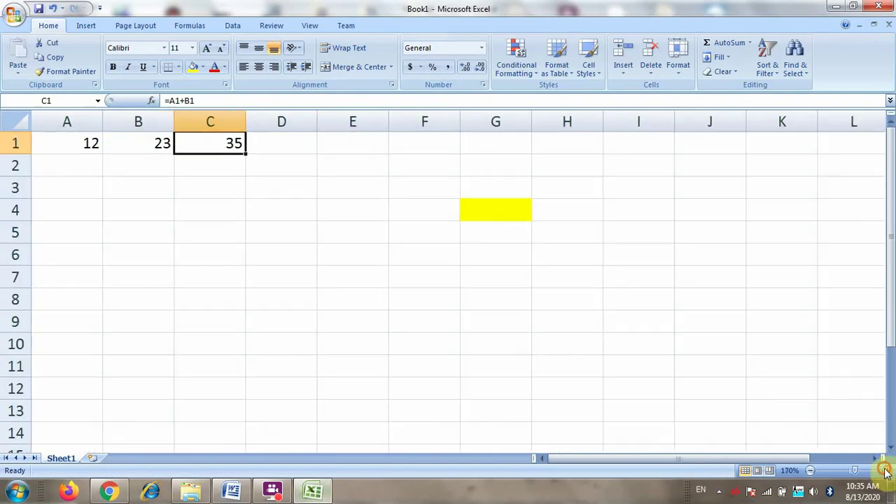
pyautogui.doubleClick(210, 142)
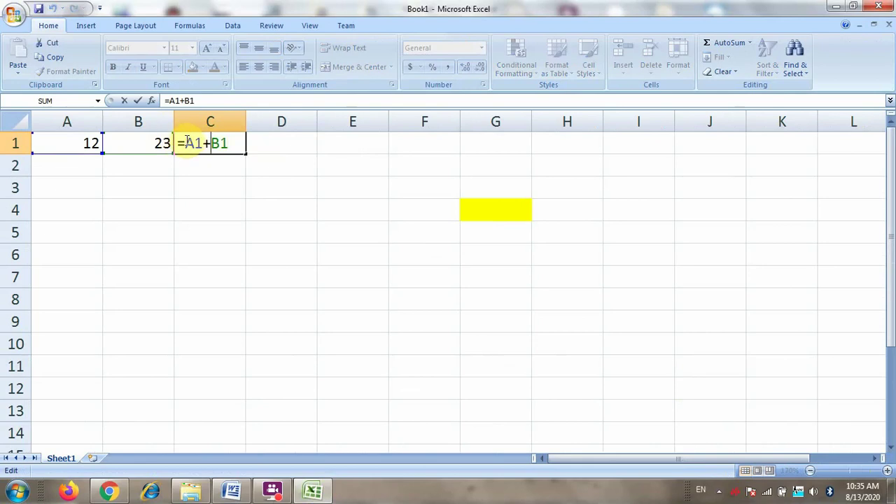
pyautogui.moveTo(185, 143); pyautogui.dragTo(201, 142)
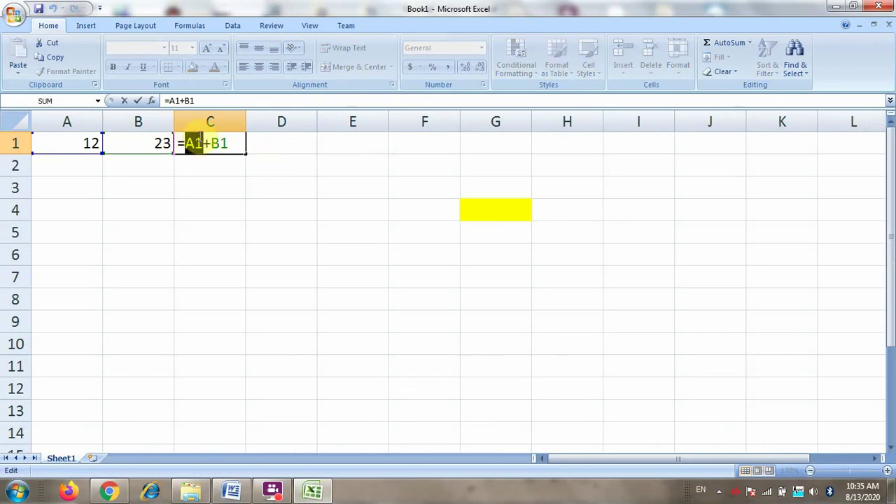
pyautogui.press('Return')
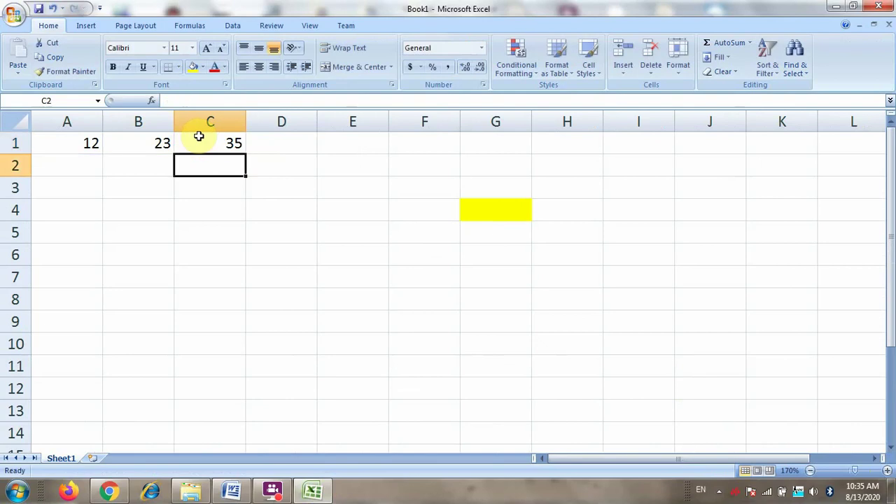
# Step: Enter 36 in cell A2 and 63 in cell B2
pyautogui.press('Left')
pyautogui.press('Left')
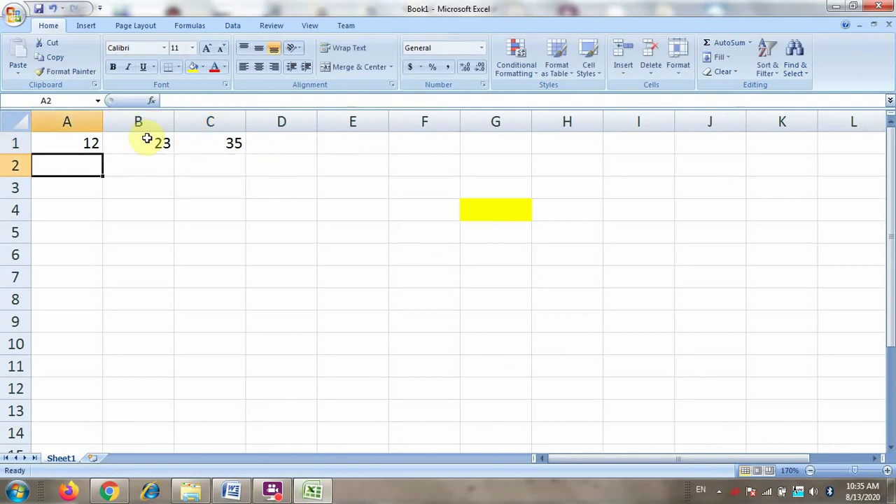
pyautogui.write('36')
pyautogui.press('Tab')
pyautogui.write('6')
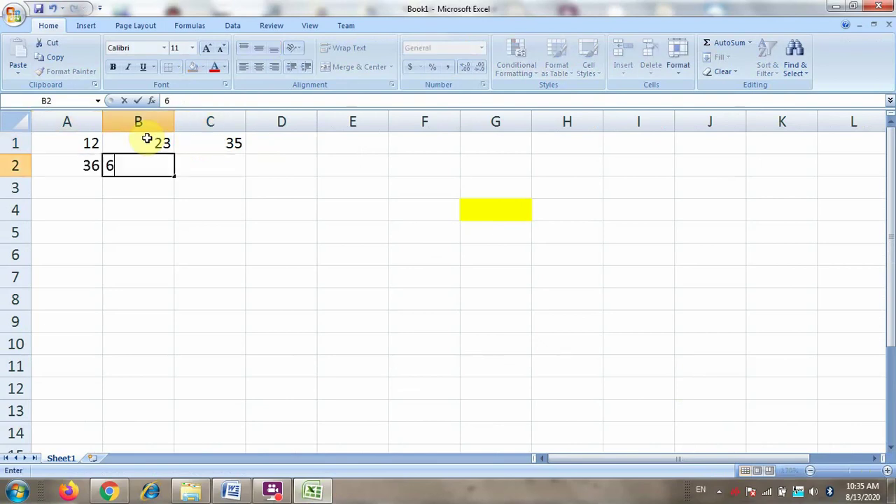
pyautogui.write('3')
pyautogui.press('Return')
# Step: Enter 41 in cell B3 and 52 in cell A3
pyautogui.write('41')
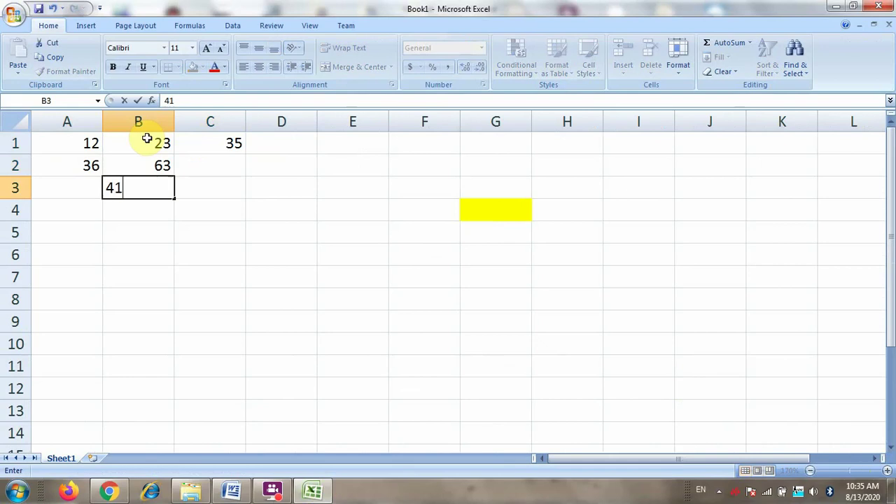
pyautogui.press('Return')
pyautogui.press('Up')
pyautogui.press('Left')
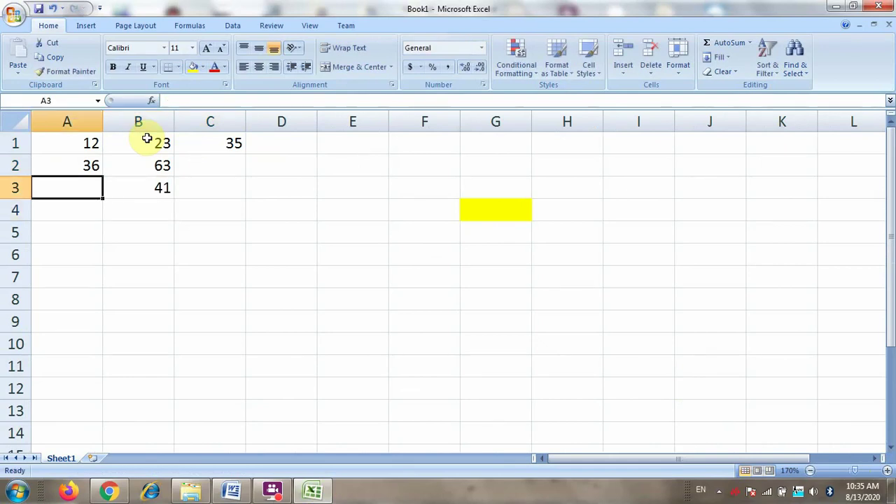
pyautogui.write('52')
pyautogui.press('Return')
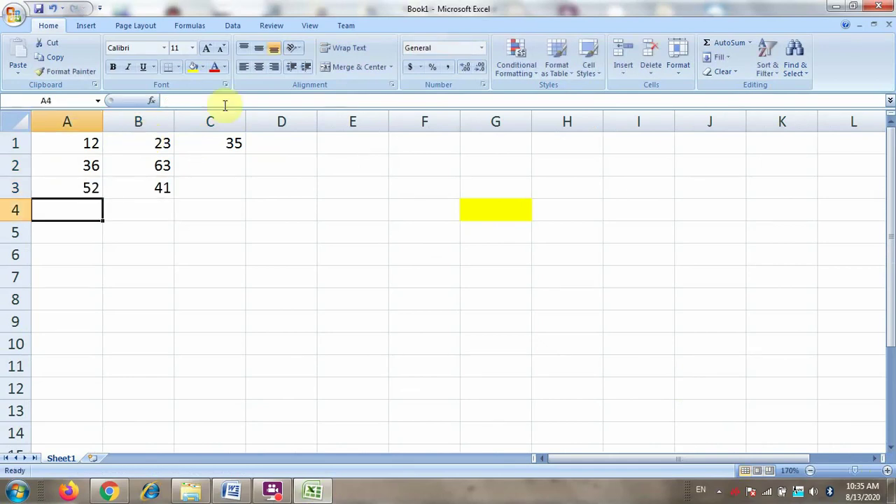
# Step: Fill the addition formula from C1 down through C3 and check the copied formula in C2
pyautogui.click(218, 144)
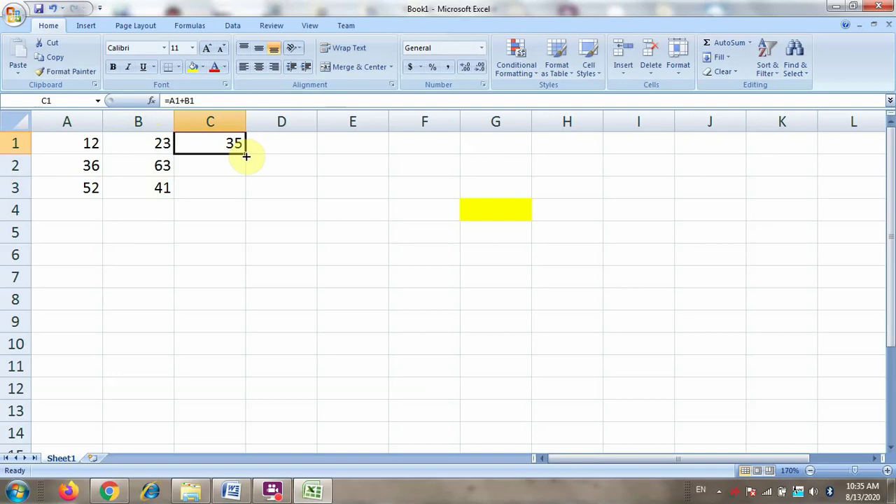
pyautogui.moveTo(246, 157); pyautogui.dragTo(236, 200)
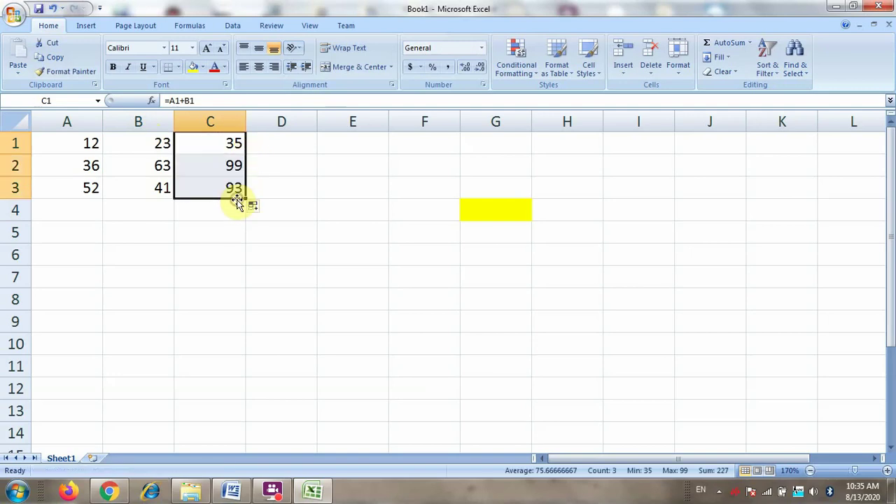
pyautogui.click(215, 161)
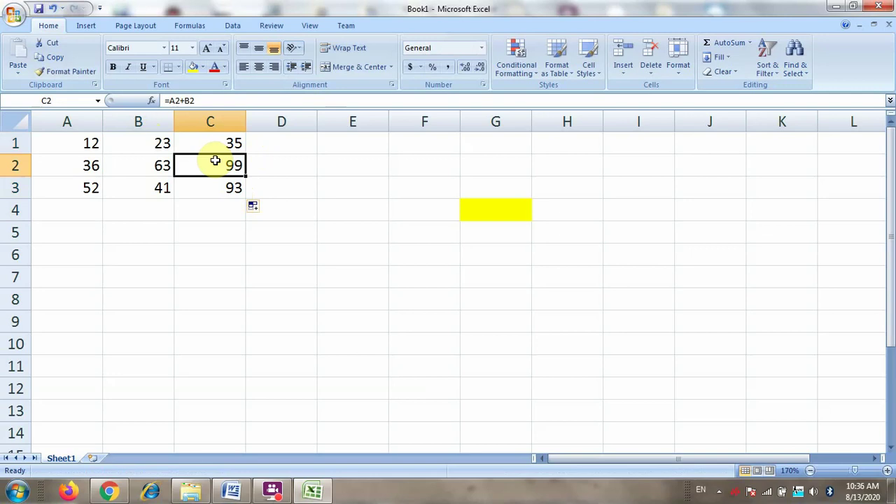
pyautogui.doubleClick(215, 162)
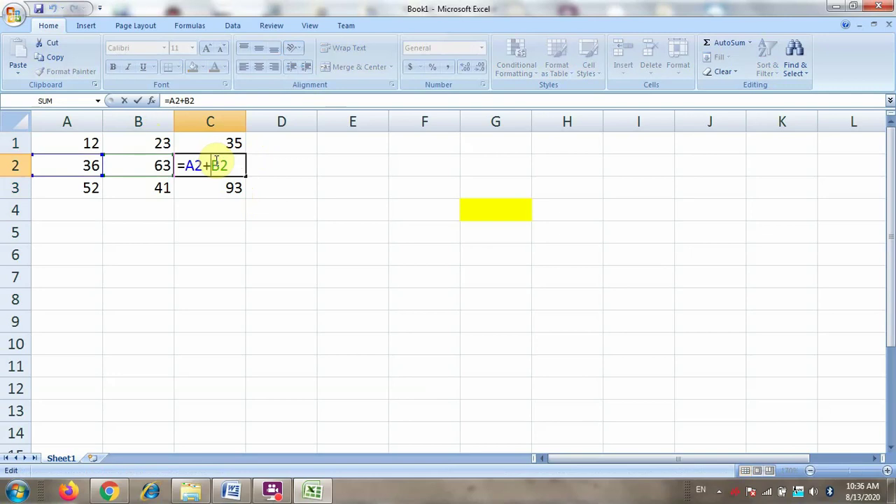
pyautogui.press('Return')
# Step: Compare the cell references in the original formula in C1 with those in the copied formula in C2
pyautogui.press('Up')
pyautogui.press('Up')
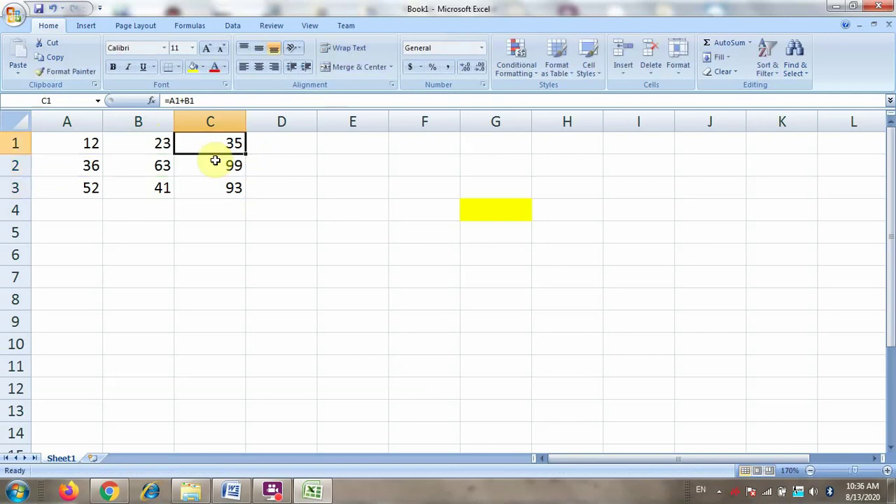
pyautogui.doubleClick(224, 143)
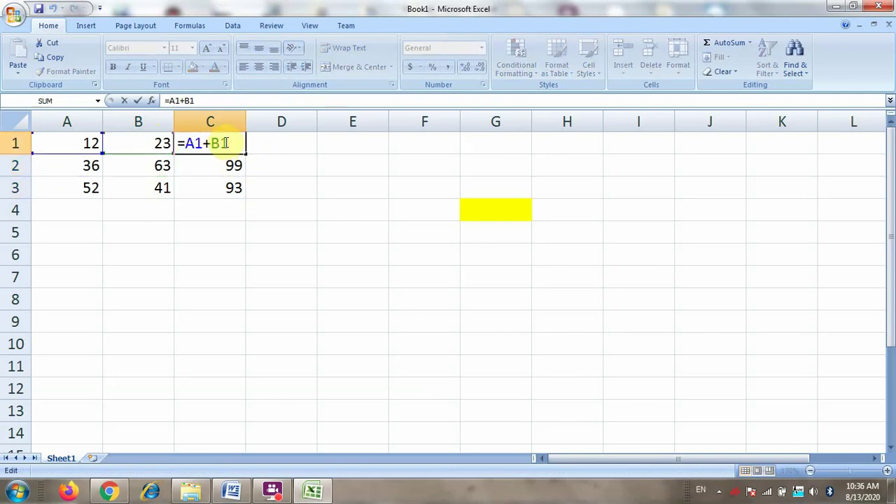
pyautogui.press('Return')
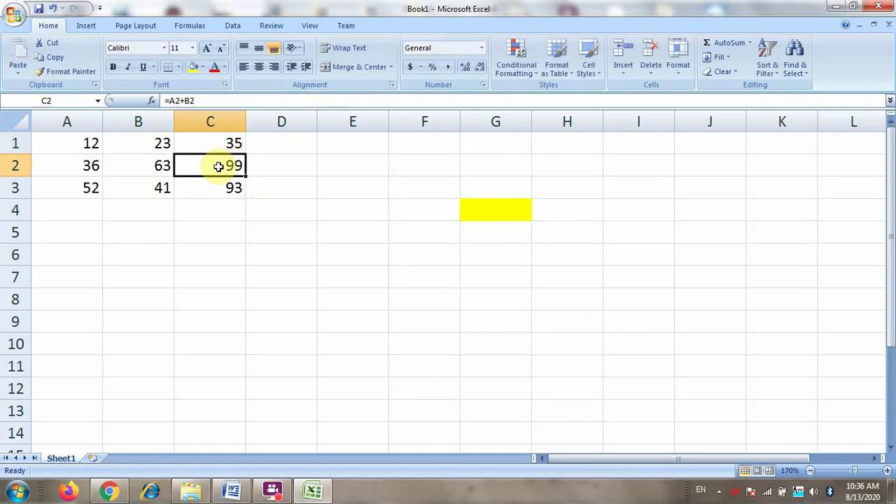
pyautogui.doubleClick(218, 166)
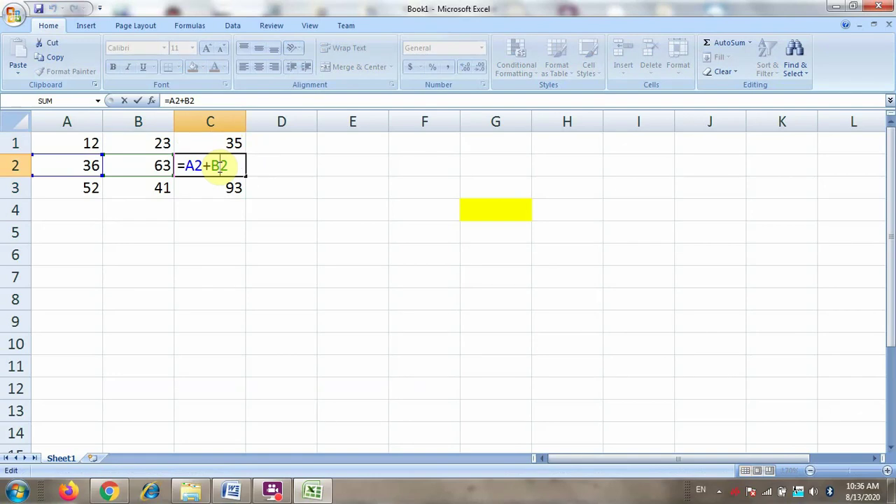
pyautogui.press('Return')
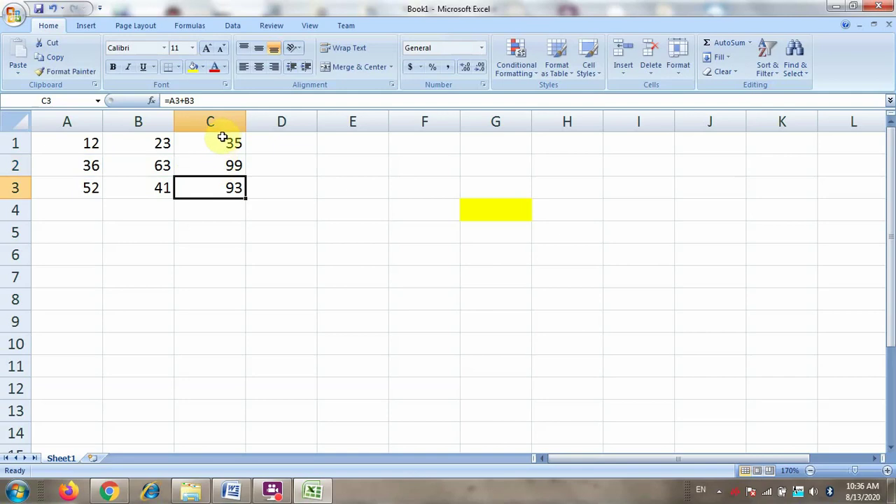
# Step: Fill the addition formula from C1 across row 1 through F1
pyautogui.click(219, 138)
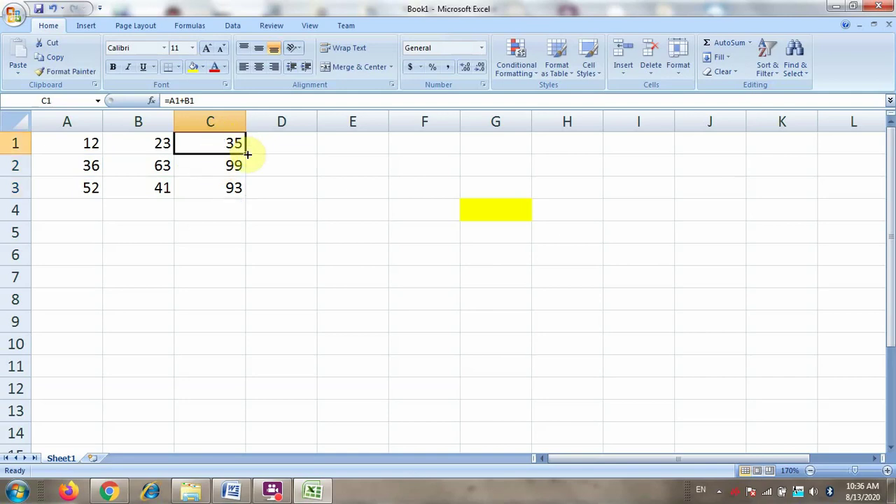
pyautogui.click(247, 155)
pyautogui.moveTo(247, 154); pyautogui.dragTo(436, 140)
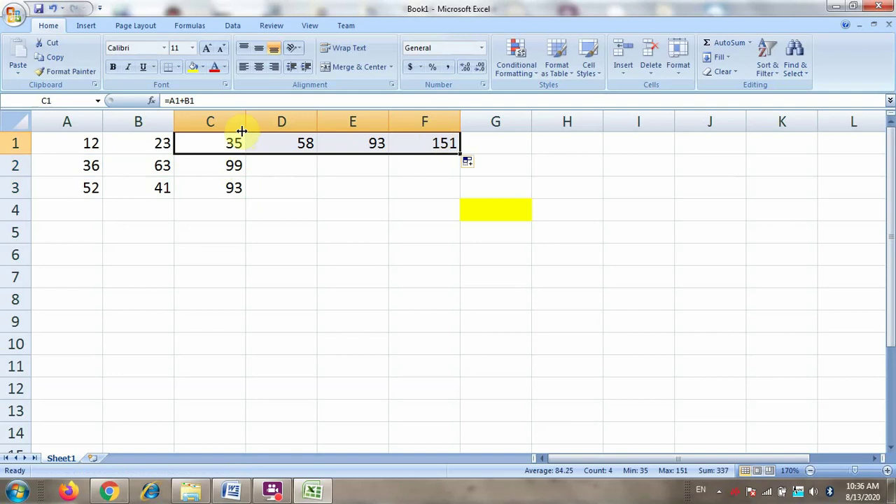
# Step: Examine in turn the formulas in C1, D1 and E1 to compare their cell references
pyautogui.click(222, 147)
pyautogui.doubleClick(221, 147)
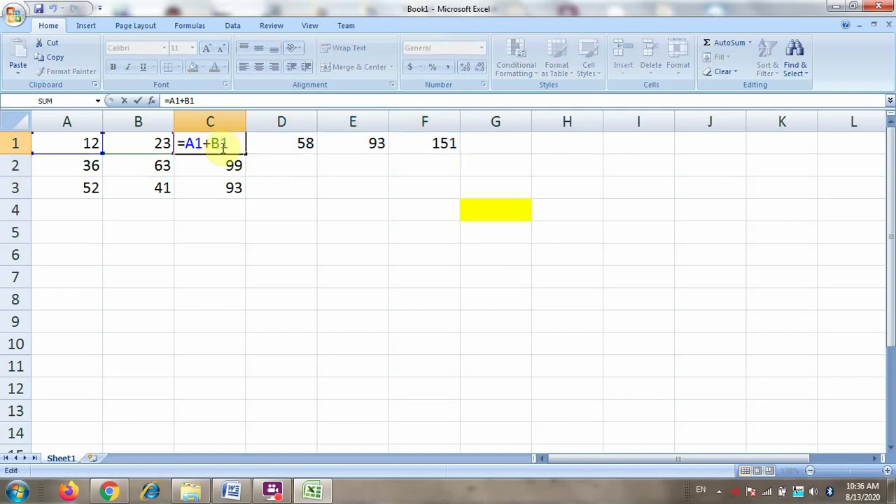
pyautogui.press('Return')
pyautogui.click(221, 147)
pyautogui.press('Right')
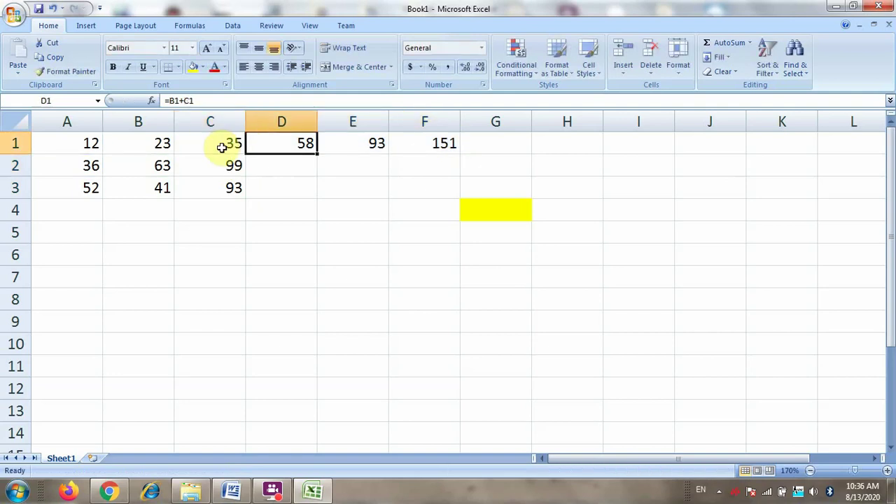
pyautogui.doubleClick(270, 145)
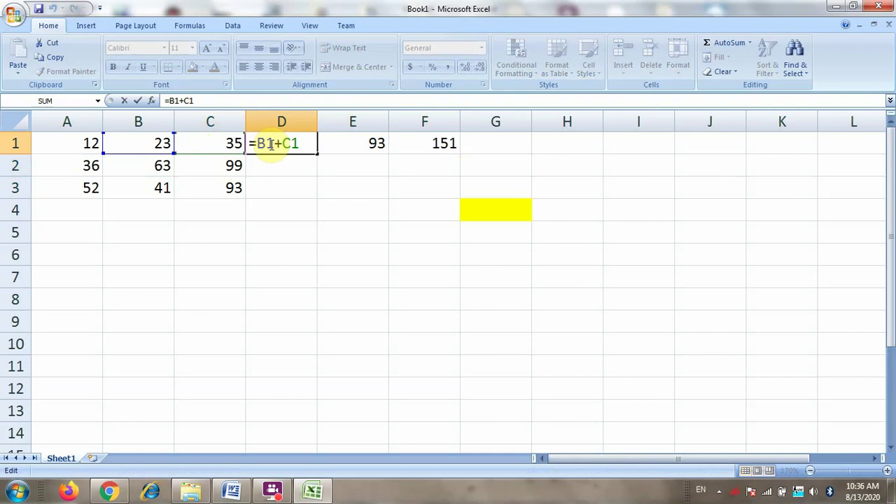
pyautogui.press('Return')
pyautogui.click(271, 145)
pyautogui.press('Right')
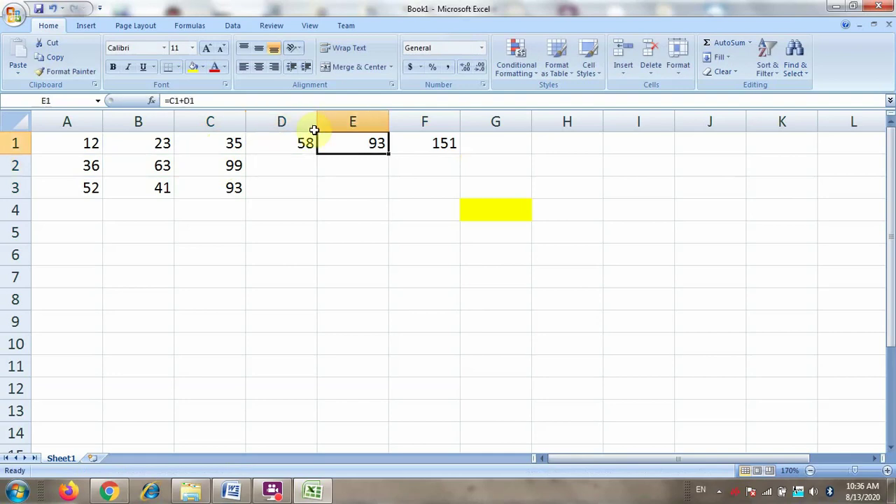
pyautogui.doubleClick(340, 145)
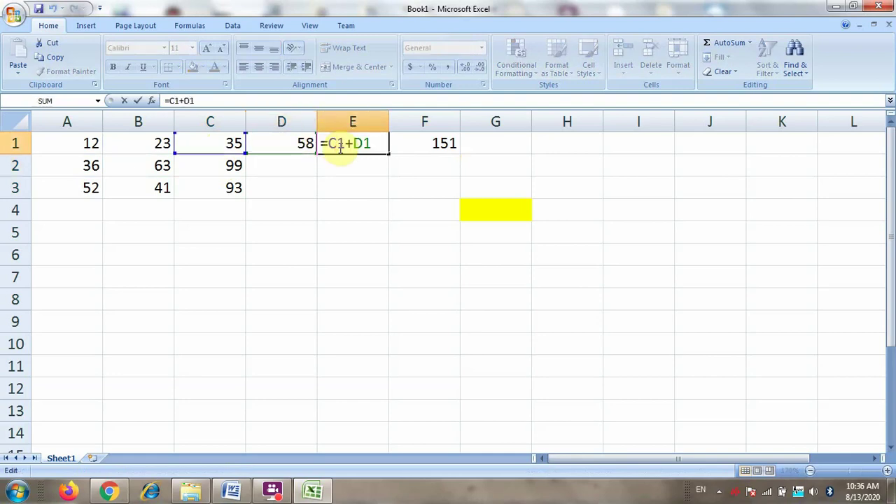
pyautogui.press('Return')
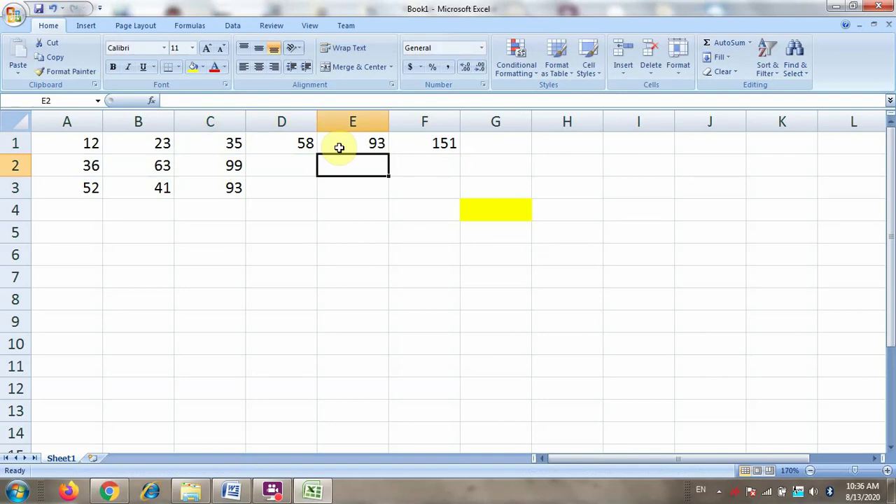
# Step: Switch to the Word notes and read the Absolute References definition
pyautogui.click(232, 494)
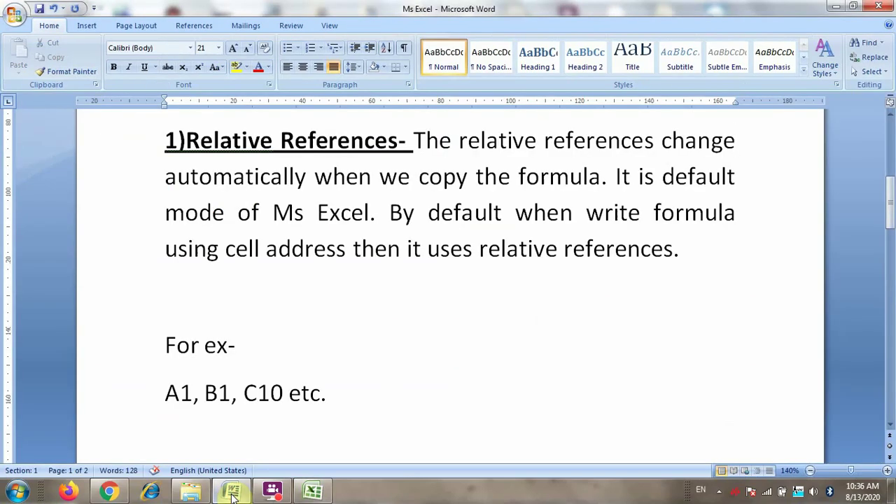
pyautogui.press('Down')
pyautogui.press('Down')
pyautogui.press('Down')
pyautogui.press('Down')
pyautogui.press('Down')
pyautogui.press('Down')
pyautogui.press('Down')
pyautogui.press('Down')
pyautogui.press('Down')
pyautogui.press('Down')
pyautogui.press('Down')
pyautogui.press('Down')
pyautogui.press('Down')
pyautogui.press('Down')
pyautogui.press('Down')
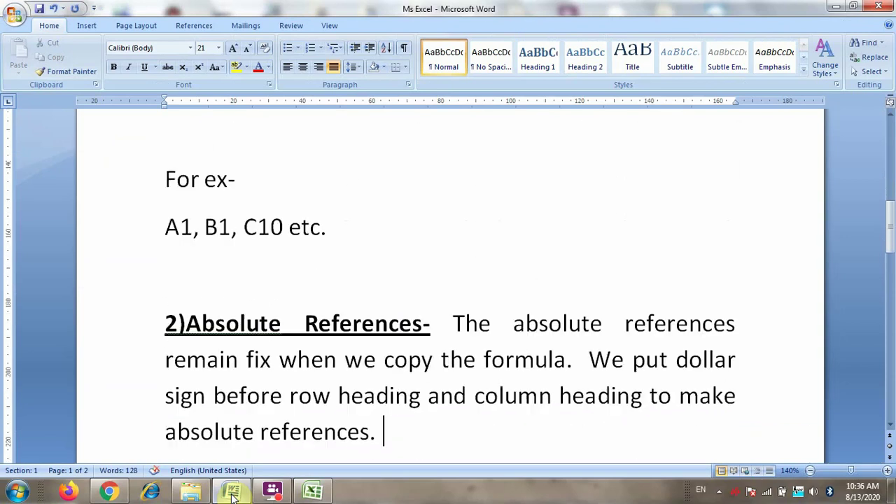
pyautogui.press('Up')
pyautogui.press('Up')
pyautogui.press('Up')
pyautogui.press('Up')
pyautogui.press('Up')
pyautogui.press('Up')
pyautogui.press('Up')
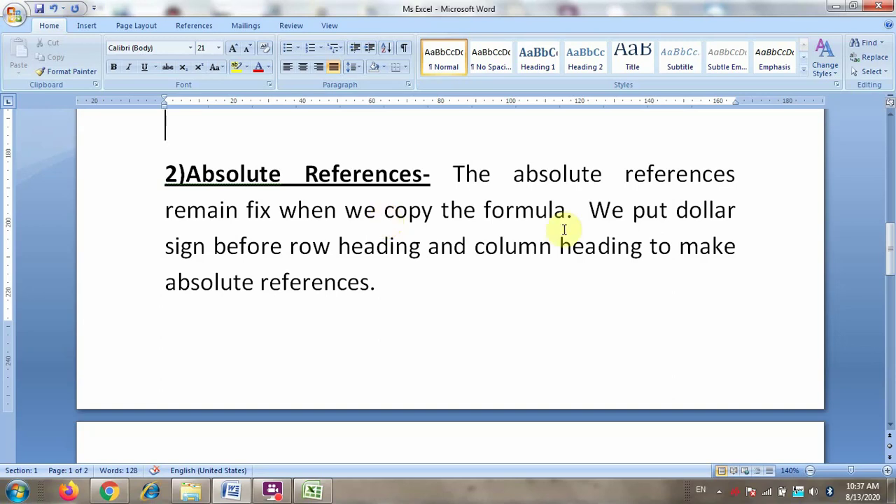
# Step: View the absolute reference examples in the notes and highlight A$ in $A$10
pyautogui.click(890, 422)
pyautogui.click(890, 424)
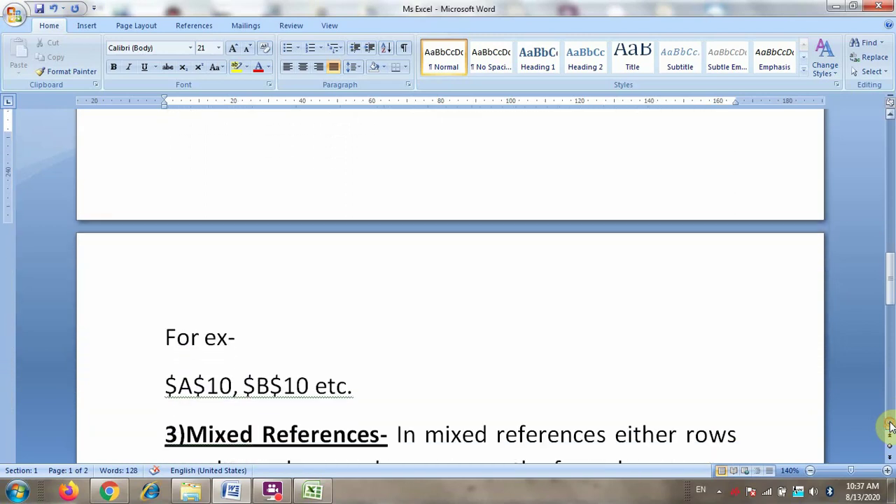
pyautogui.click(232, 386)
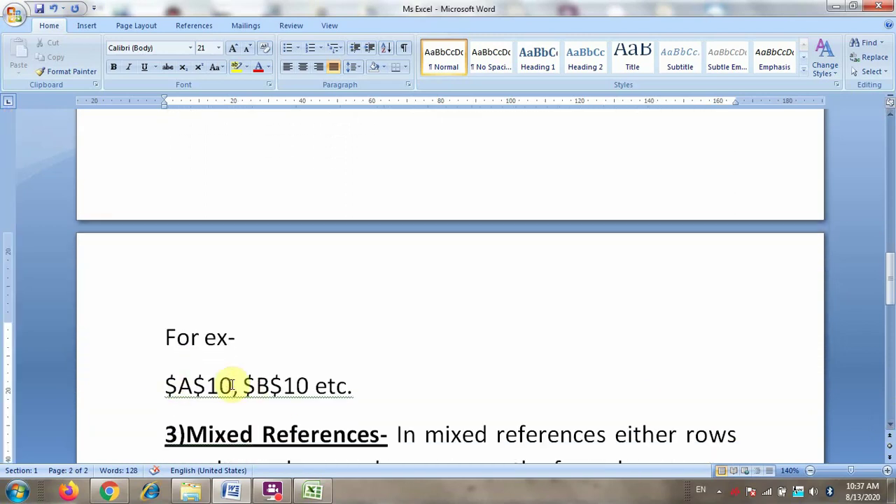
pyautogui.write(',')
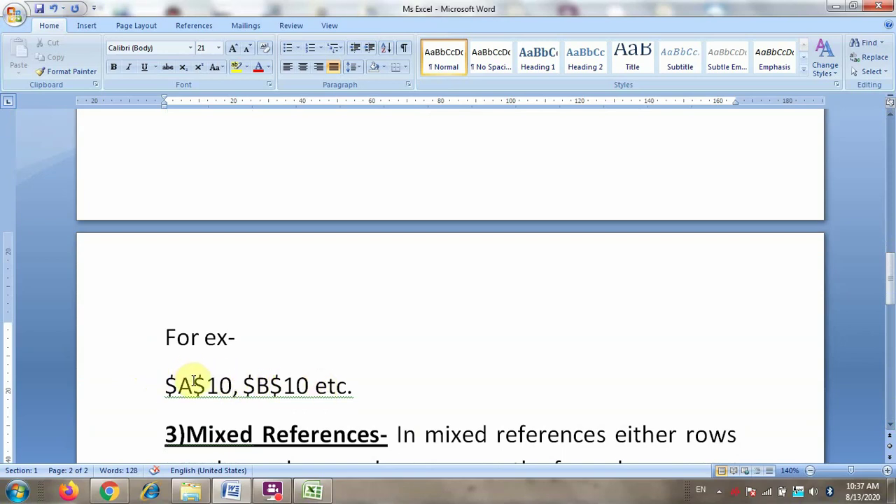
pyautogui.moveTo(205, 385); pyautogui.dragTo(177, 385)
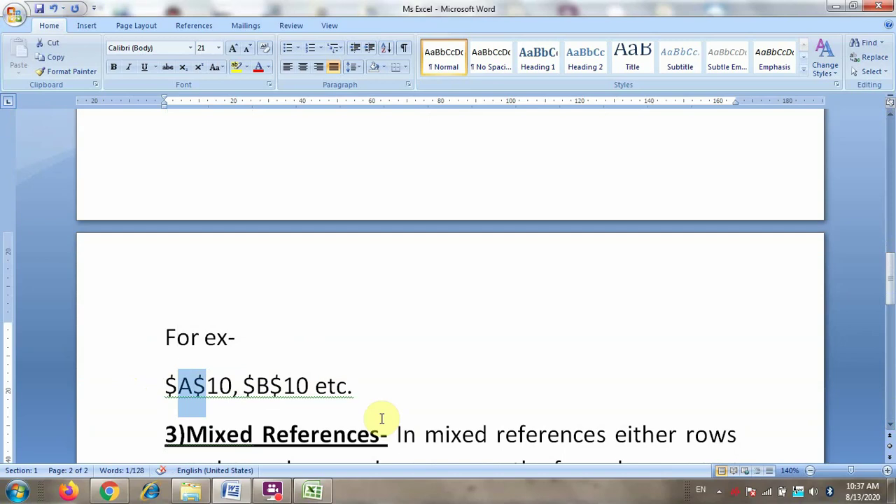
# Step: Switch to the Excel worksheet and change the formula in C1 to =$A$1+$B$1
pyautogui.click(315, 493)
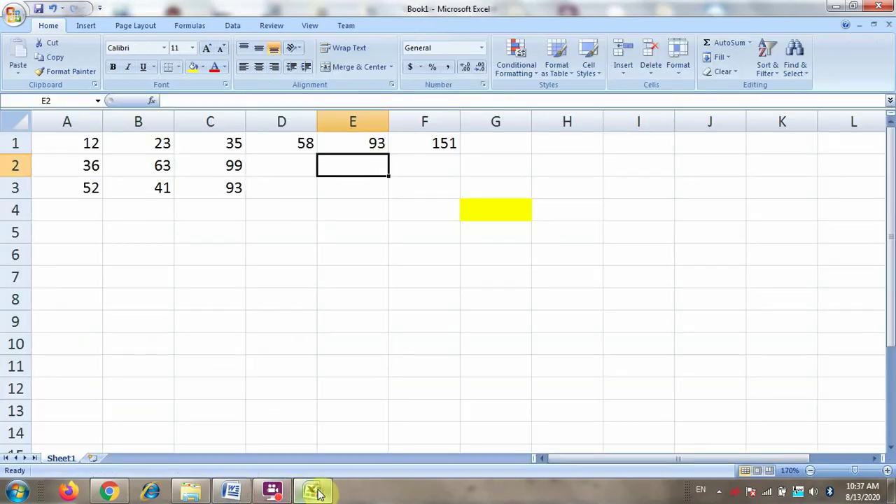
pyautogui.doubleClick(225, 141)
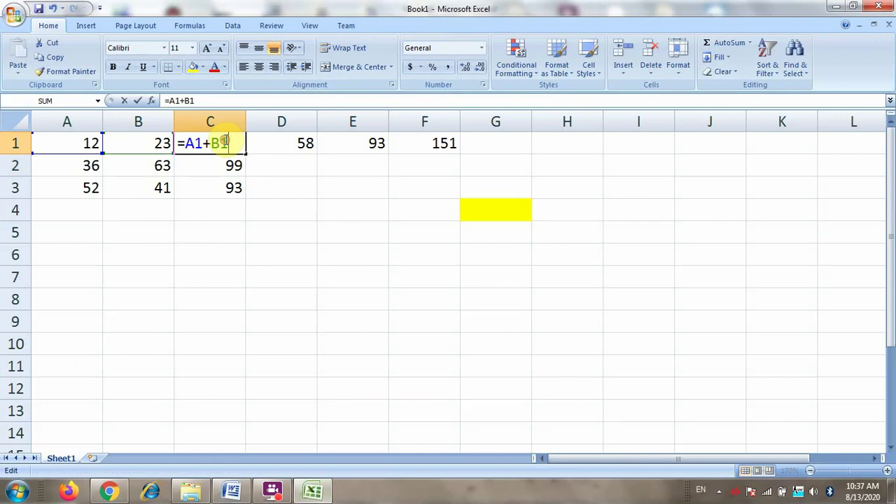
pyautogui.click(184, 143)
pyautogui.write('$')
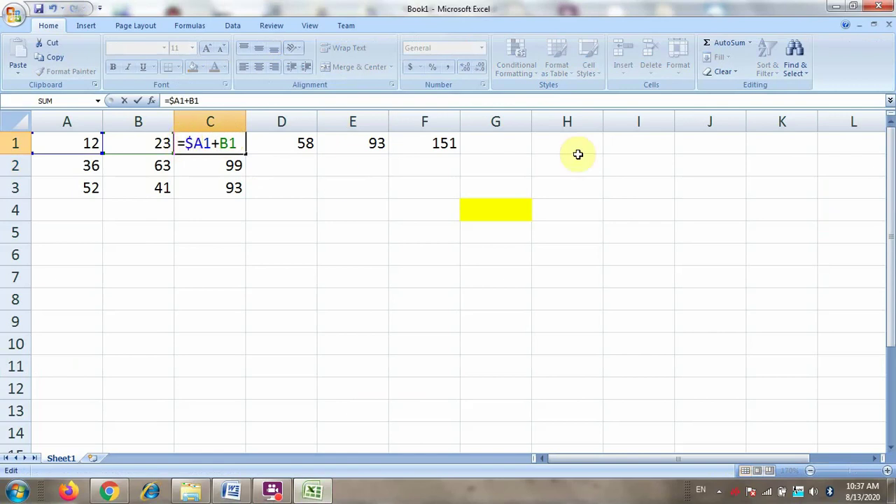
pyautogui.press('Right')
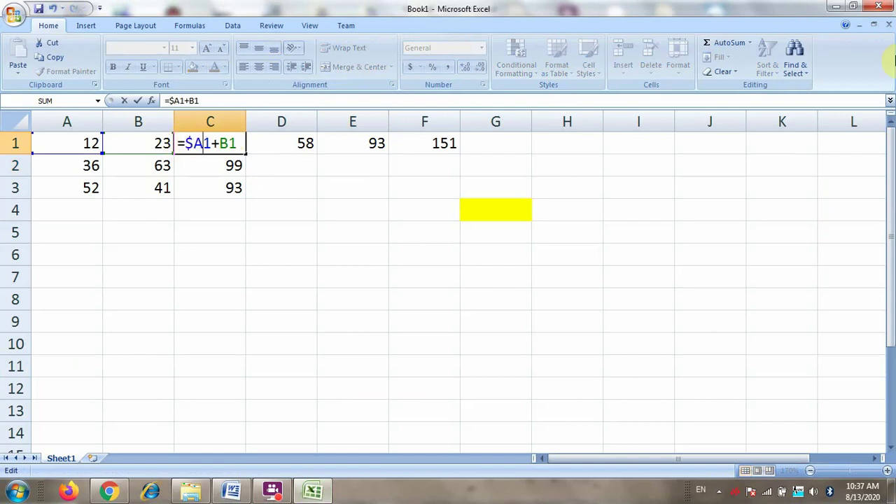
pyautogui.write('$')
pyautogui.press('Right')
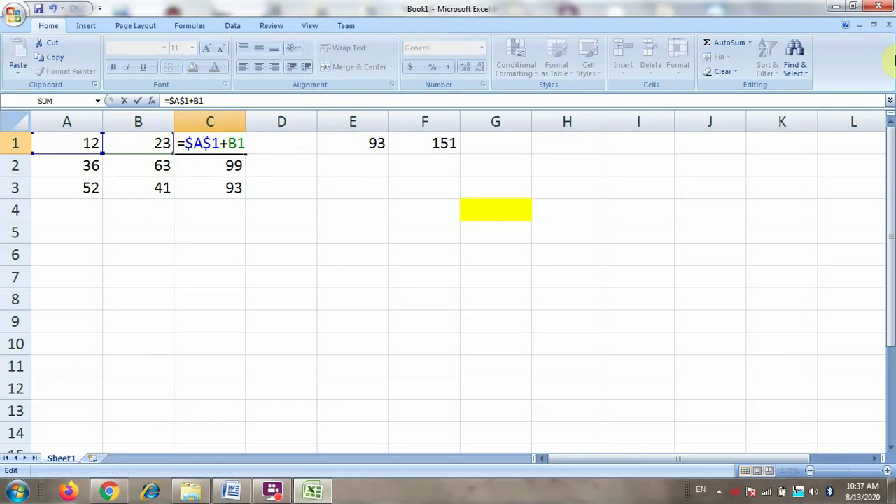
pyautogui.write('$A')
pyautogui.write('$B$')
pyautogui.press('Return')
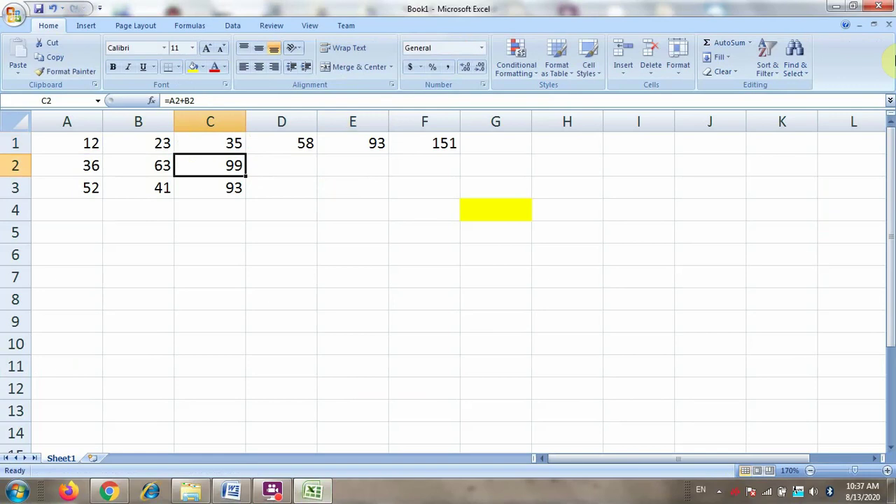
# Step: Fill the absolute-reference formula from C1 down to C3 and across row 1 to F1
pyautogui.click(233, 144)
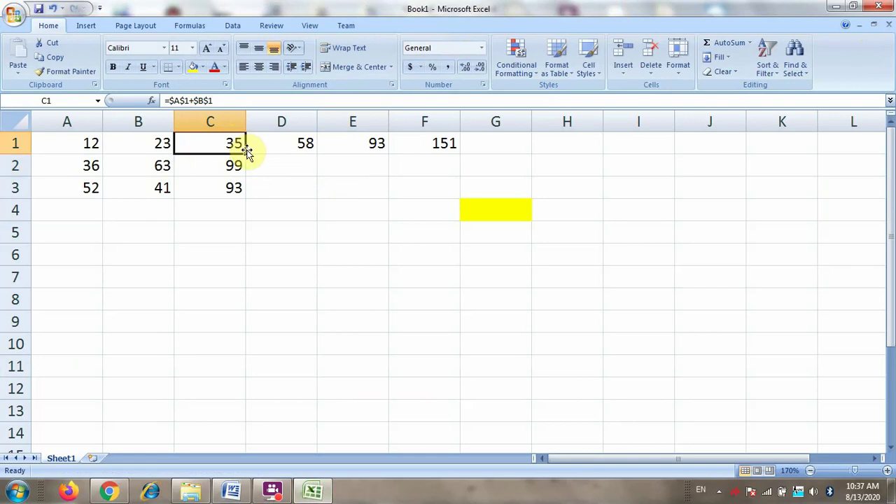
pyautogui.moveTo(246, 152); pyautogui.dragTo(238, 196)
pyautogui.click(229, 146)
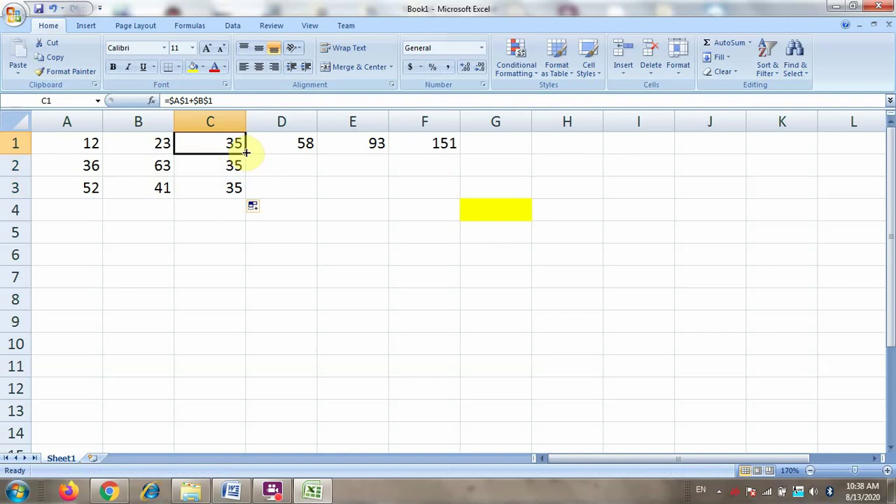
pyautogui.moveTo(247, 152); pyautogui.dragTo(459, 149)
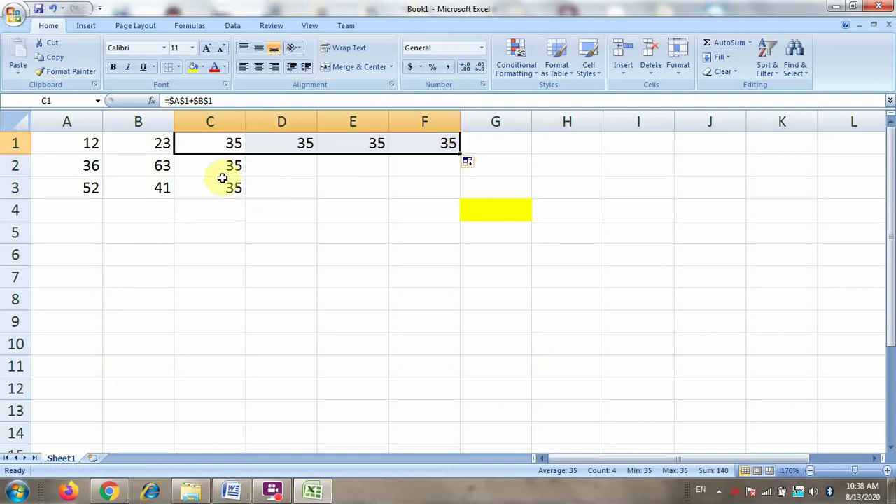
# Step: Examine the formulas in C1 and C3 to compare their absolute references
pyautogui.click(229, 144)
pyautogui.doubleClick(228, 144)
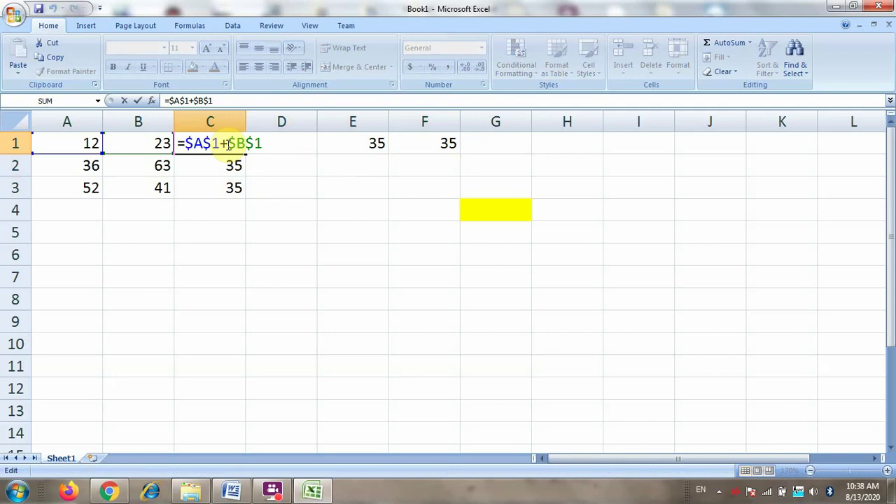
pyautogui.press('Return')
pyautogui.press('Return')
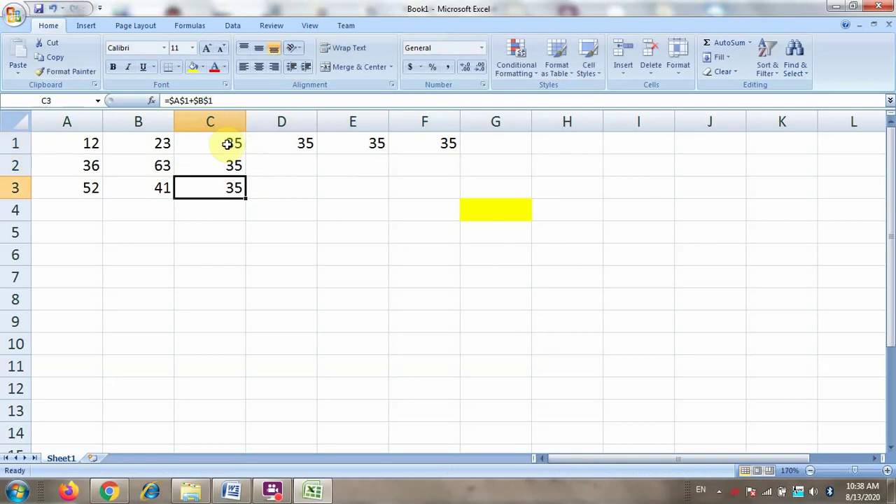
pyautogui.doubleClick(208, 186)
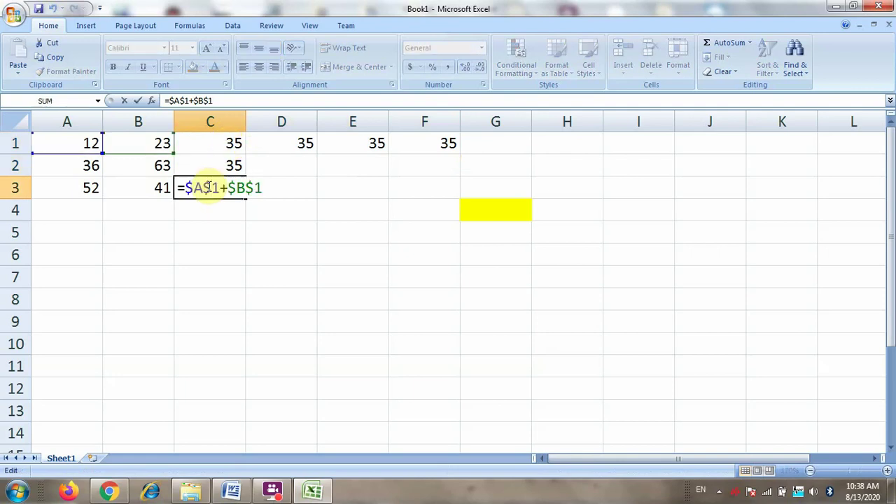
pyautogui.press('Return')
pyautogui.press('Return')
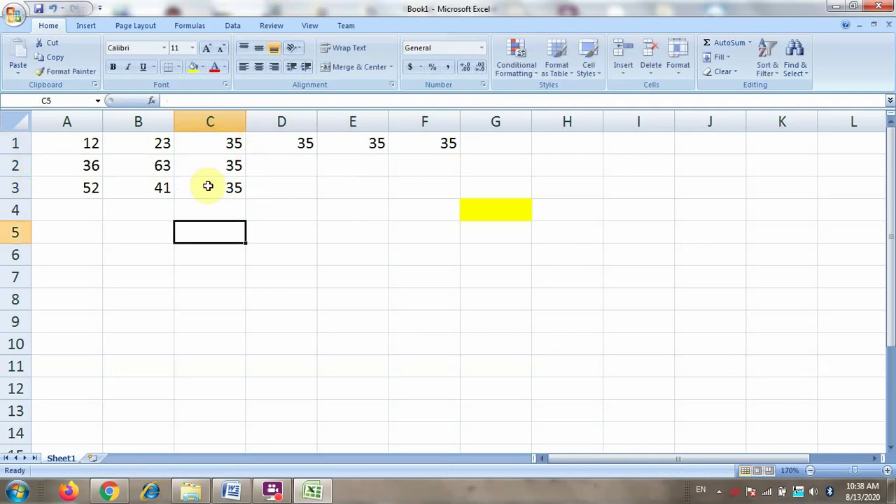
# Step: Check the cells along row 1 from A1 to E1, comparing the copied formulas with the source formula in C1
pyautogui.press('Up')
pyautogui.press('Up')
pyautogui.press('Up')
pyautogui.press('Up')
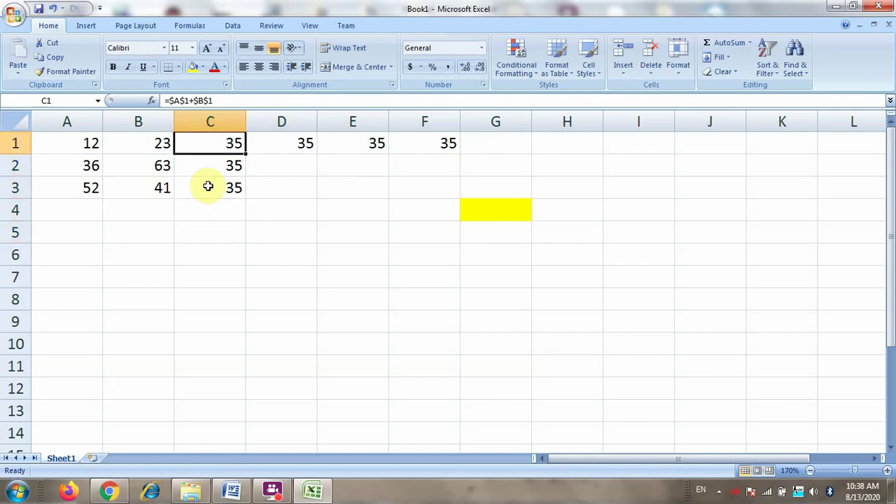
pyautogui.press('Left')
pyautogui.press('Left')
pyautogui.press('Right')
pyautogui.press('Right')
pyautogui.press('Right')
pyautogui.press('Right')
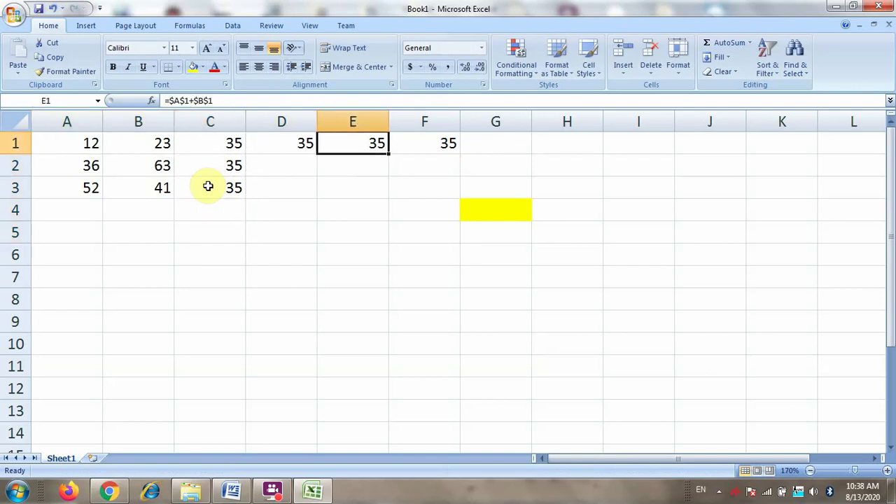
pyautogui.press('Left')
pyautogui.press('Left')
pyautogui.press('Left')
pyautogui.press('Left')
pyautogui.press('Right')
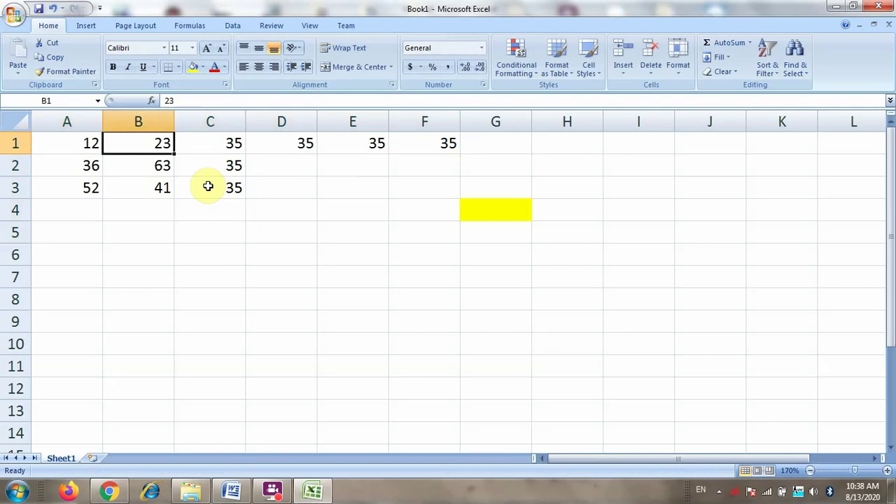
pyautogui.press('Right')
pyautogui.press('Right')
pyautogui.doubleClick(201, 142)
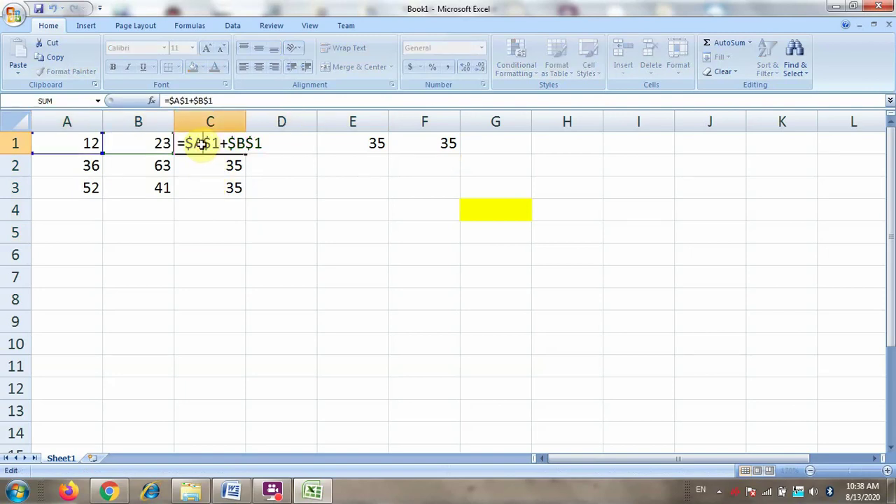
pyautogui.press('Return')
pyautogui.click(201, 143)
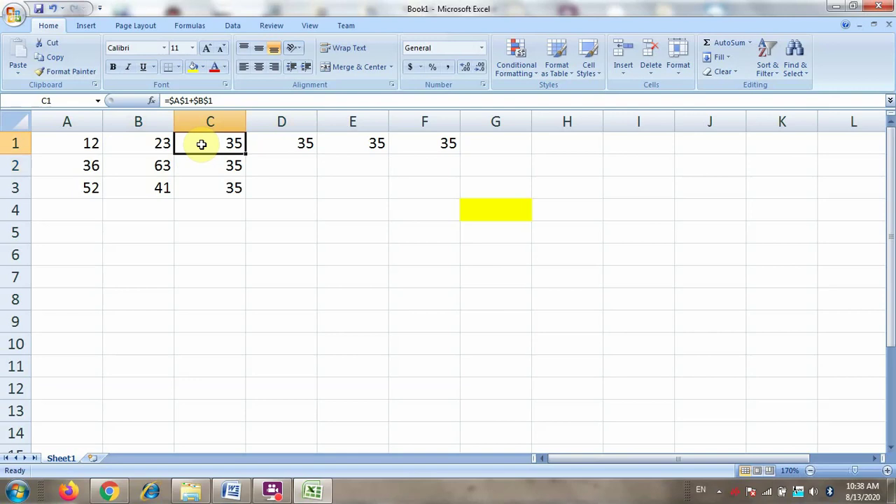
# Step: Clear all the values and formulas from the range A1:F3
pyautogui.press('Left')
pyautogui.press('Left')
pyautogui.hotkey('ctrl', 'a')
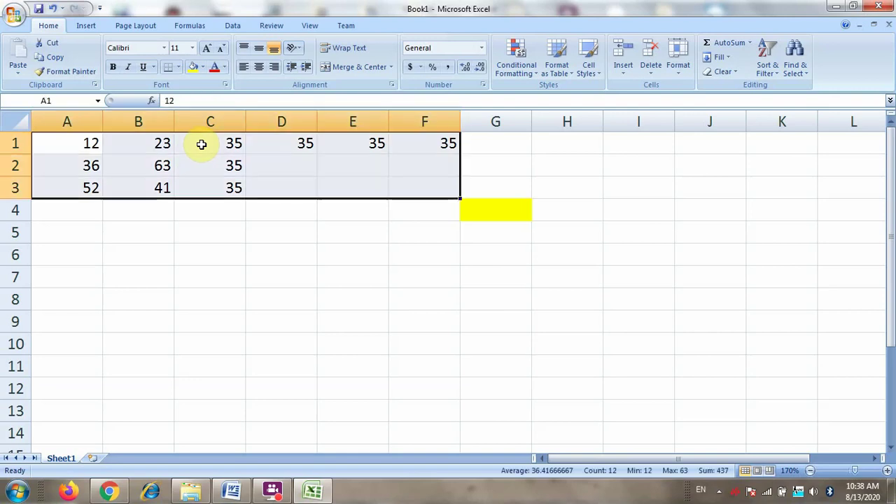
pyautogui.press('Delete')
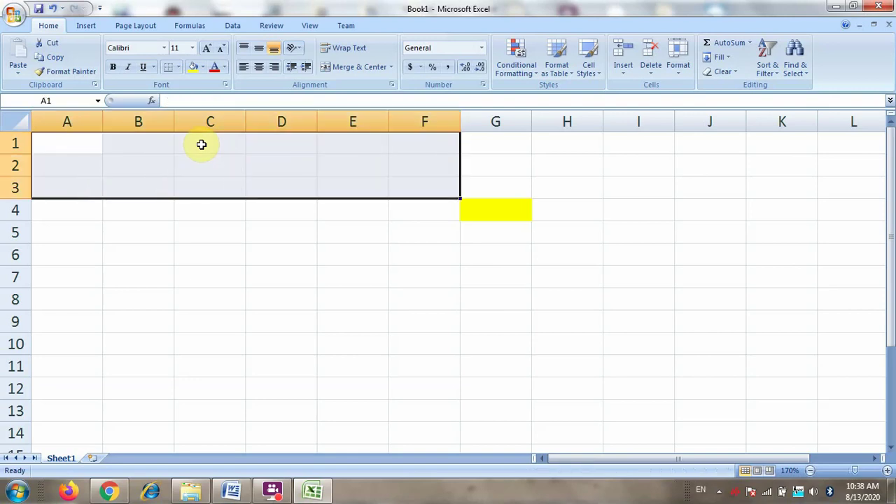
# Step: Enter the label Table Name in A1 and the number 5 in B1
pyautogui.press('Left')
pyautogui.write('Table Name')
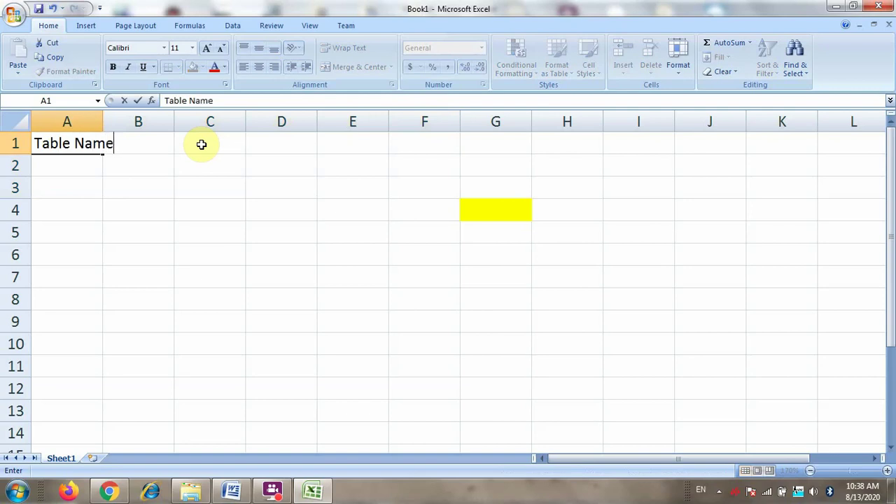
pyautogui.press('Tab')
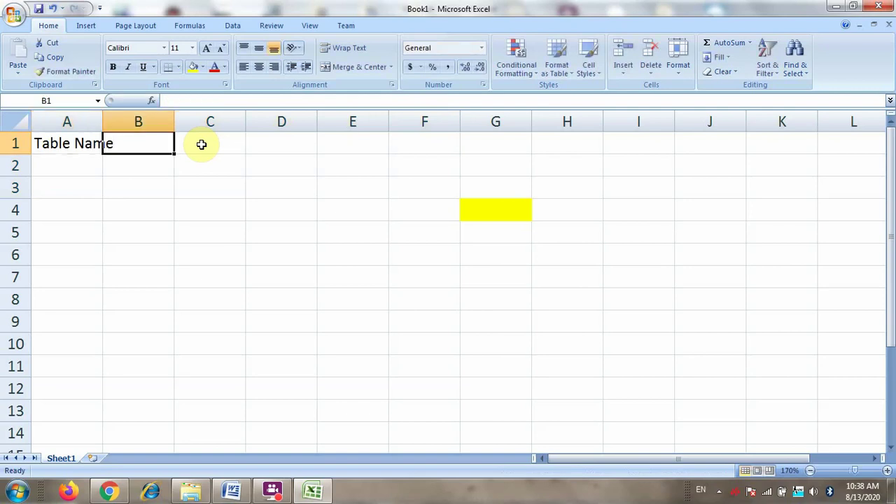
pyautogui.write('5')
pyautogui.press('Return')
# Step: Enter 1, 2 and 3 in column A from A2 and extend the number series to 10 in A11
pyautogui.write('1')
pyautogui.press('Return')
pyautogui.write('2')
pyautogui.press('Return')
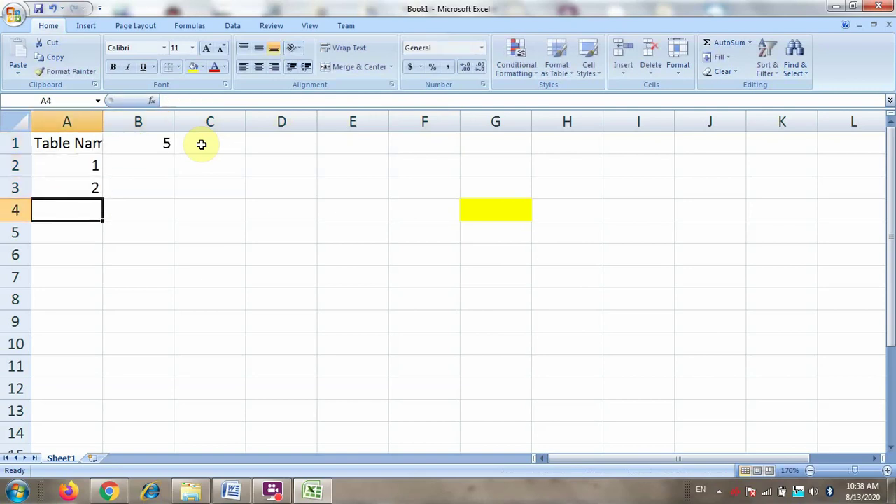
pyautogui.write('3')
pyautogui.press('Return')
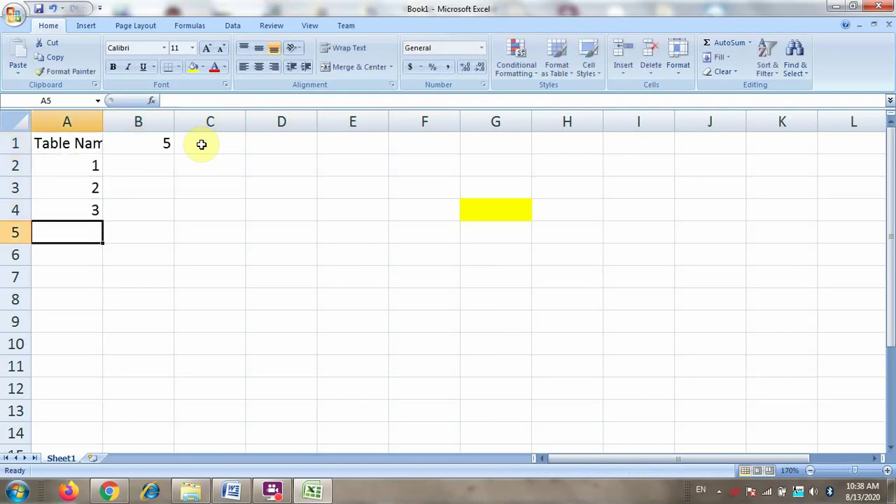
pyautogui.click(62, 162)
pyautogui.moveTo(62, 162); pyautogui.dragTo(60, 179)
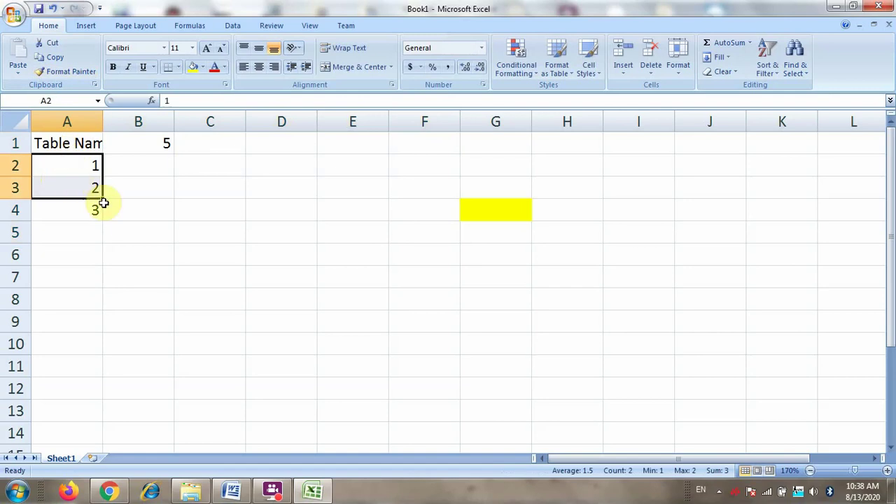
pyautogui.moveTo(103, 199); pyautogui.dragTo(92, 367)
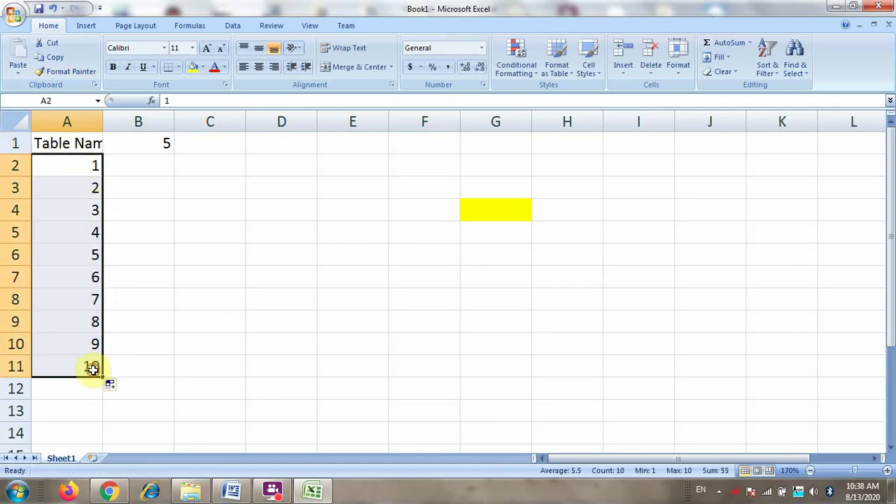
# Step: Enter the multiplication formula =a2*b1 in B2 and fill it down to B11
pyautogui.click(152, 167)
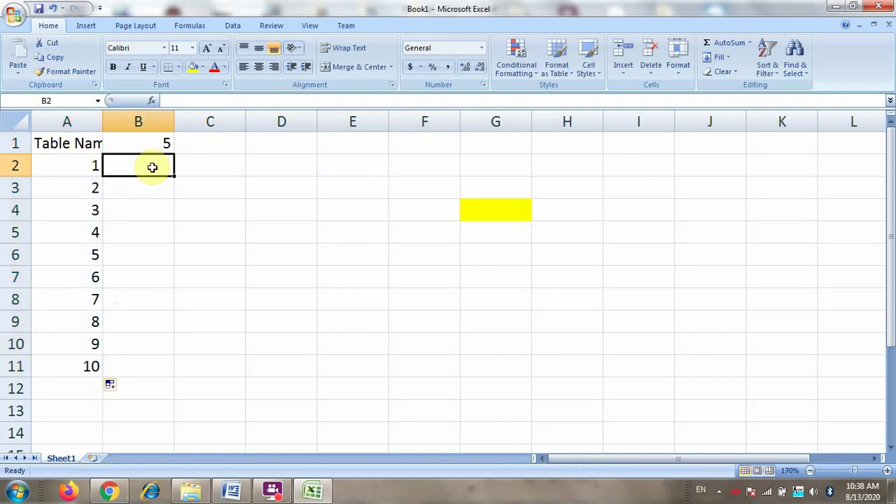
pyautogui.write('=')
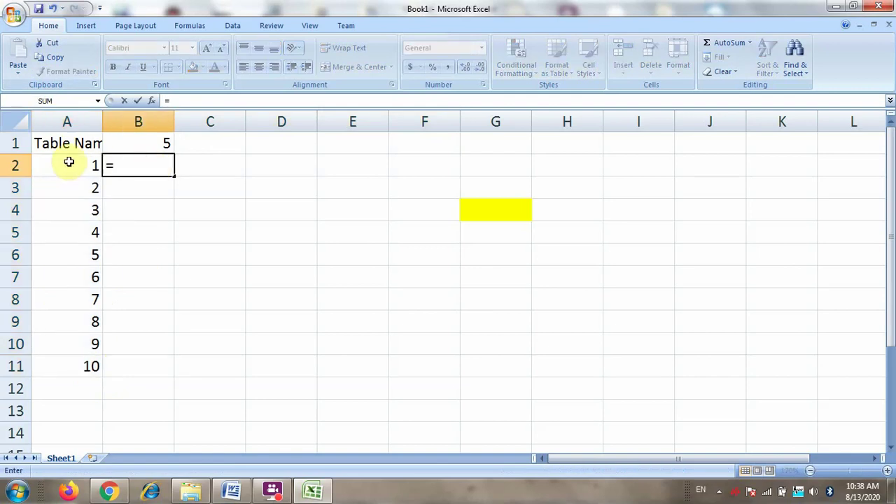
pyautogui.write('a2')
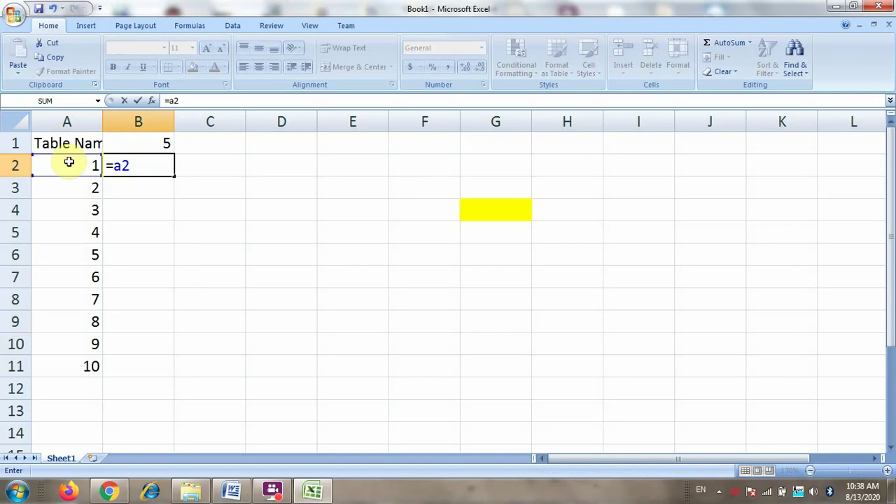
pyautogui.write('*b1')
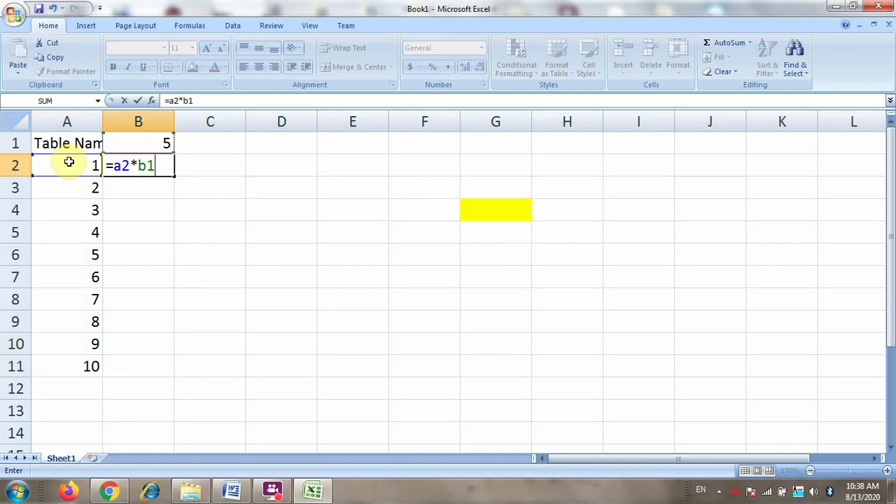
pyautogui.press('Return')
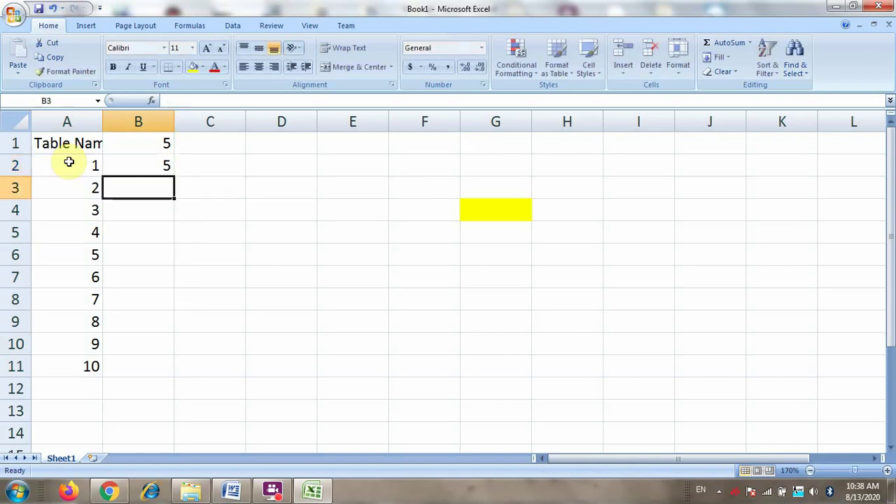
pyautogui.click(166, 161)
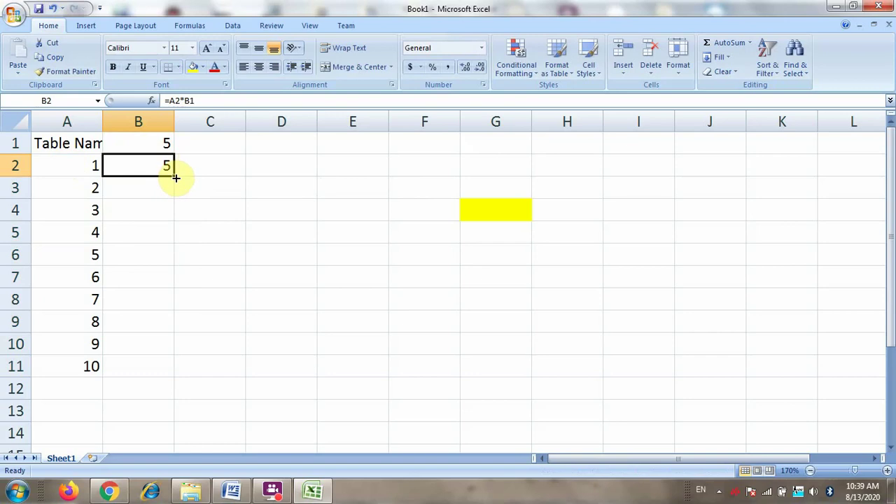
pyautogui.moveTo(175, 177); pyautogui.dragTo(152, 382)
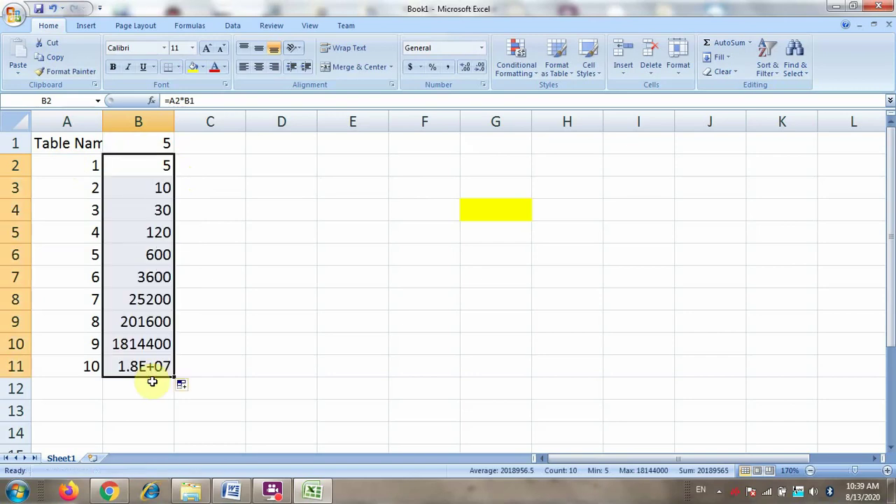
# Step: Inspect the copied multiplication formulas in cells B2 through B5 one by one to compare their references
pyautogui.doubleClick(152, 165)
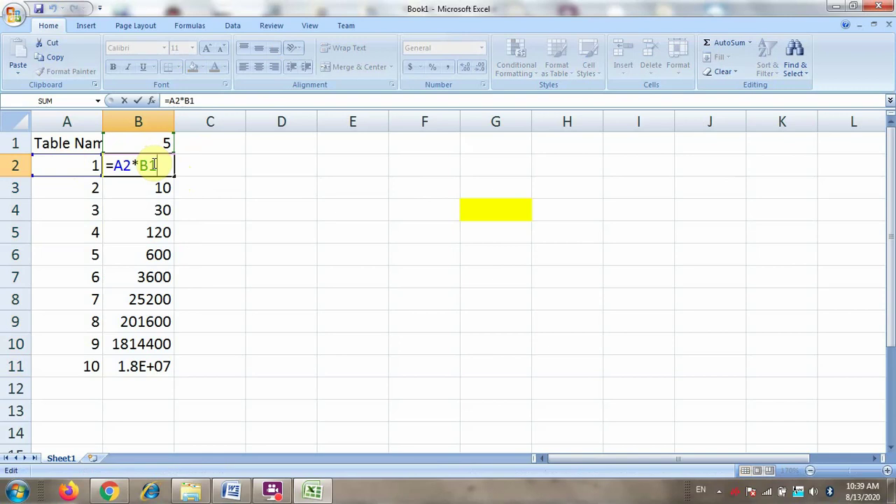
pyautogui.press('Return')
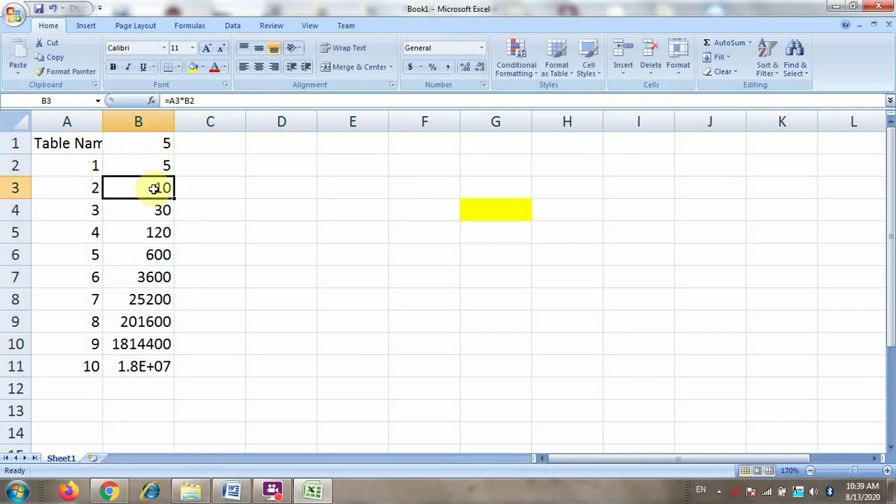
pyautogui.doubleClick(154, 187)
pyautogui.press('Return')
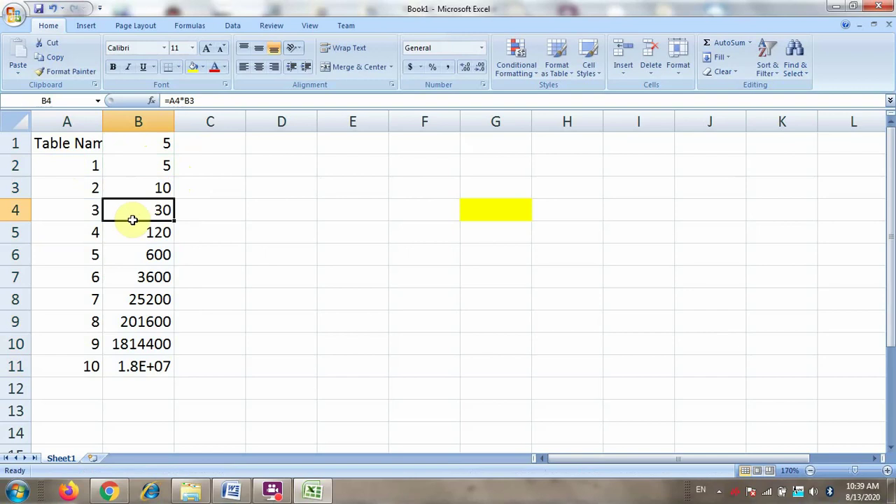
pyautogui.doubleClick(143, 209)
pyautogui.press('Return')
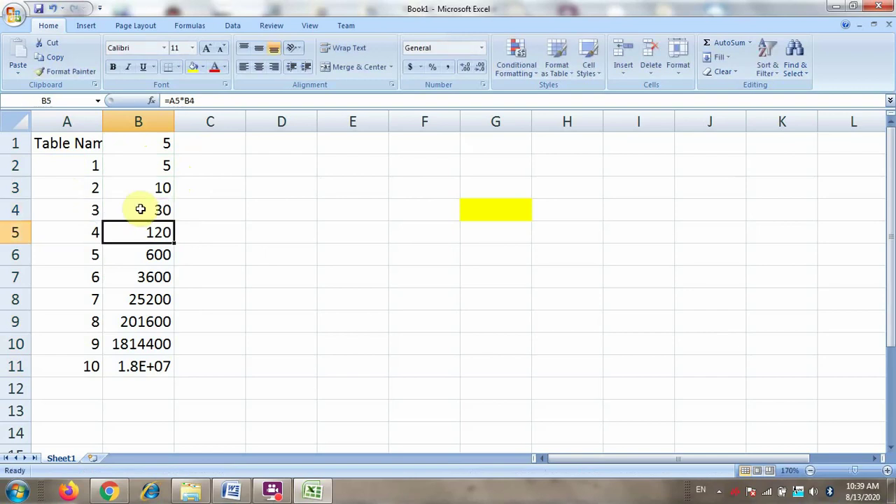
pyautogui.doubleClick(142, 232)
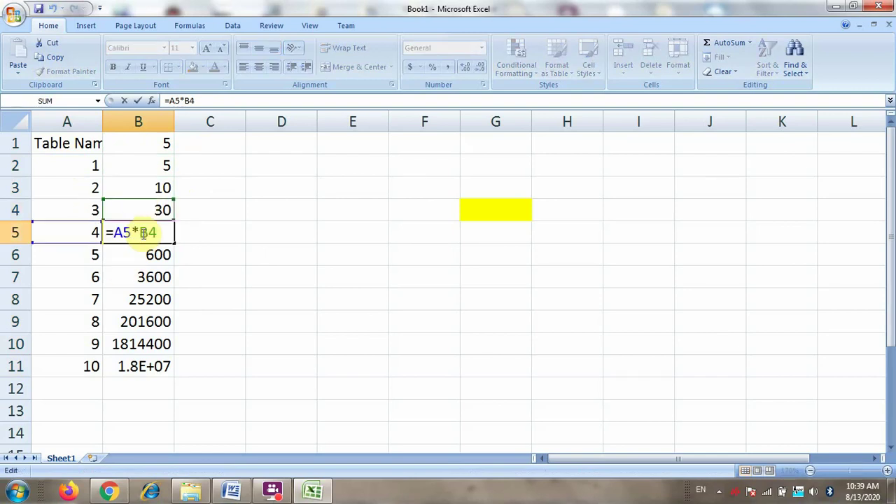
pyautogui.press('Return')
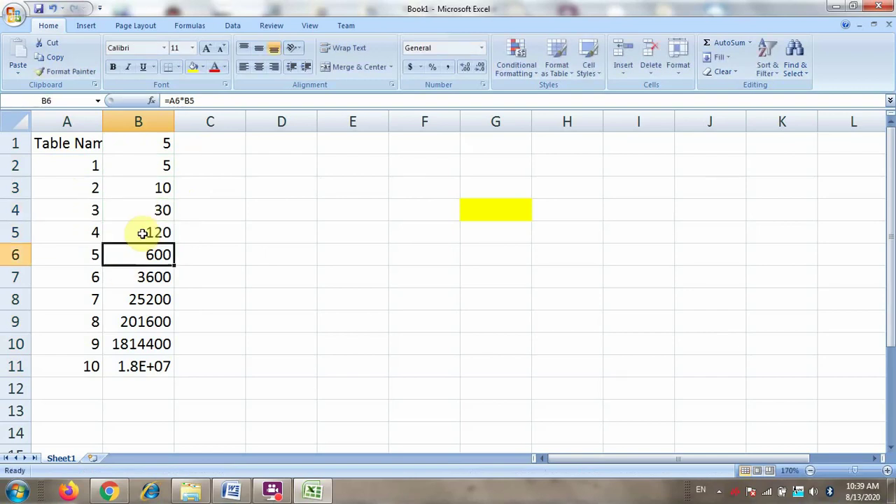
# Step: Change the formula in B2 to =A2*$B$1, fill it down to B11 and open the copied formula in B8 for inspection
pyautogui.click(76, 166)
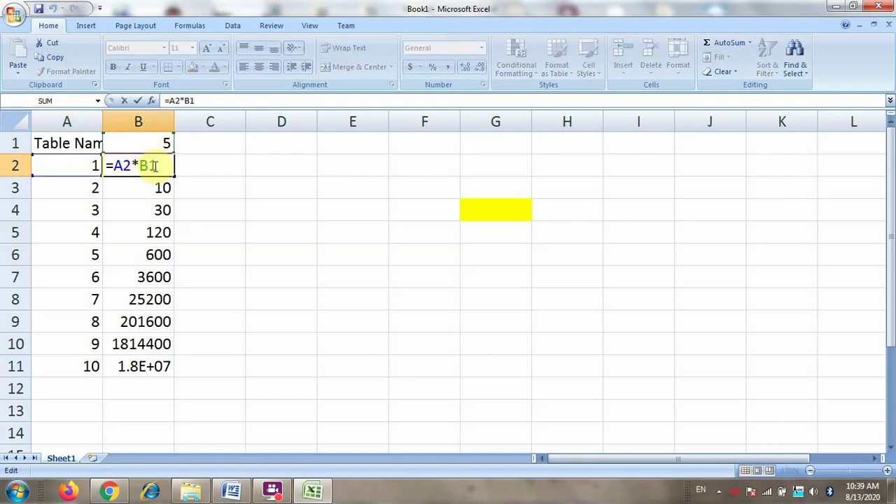
pyautogui.press('Left')
pyautogui.press('Left')
pyautogui.write('$B$')
pyautogui.press('Return')
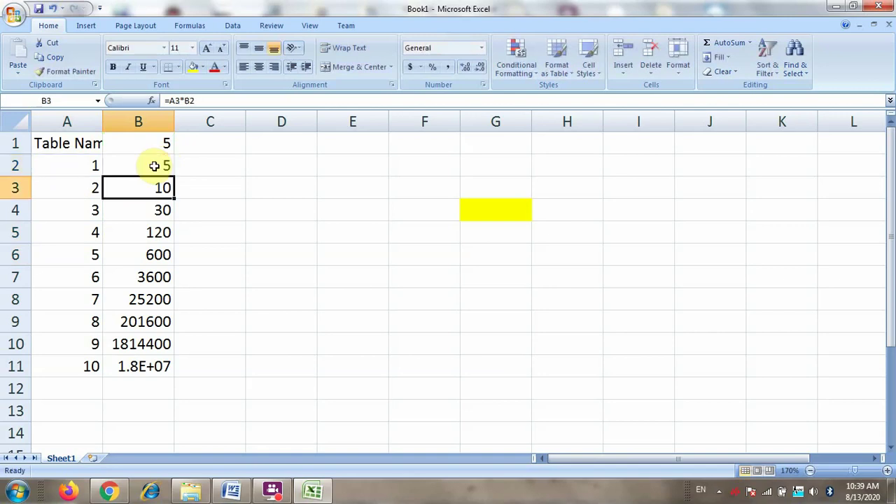
pyautogui.click(147, 158)
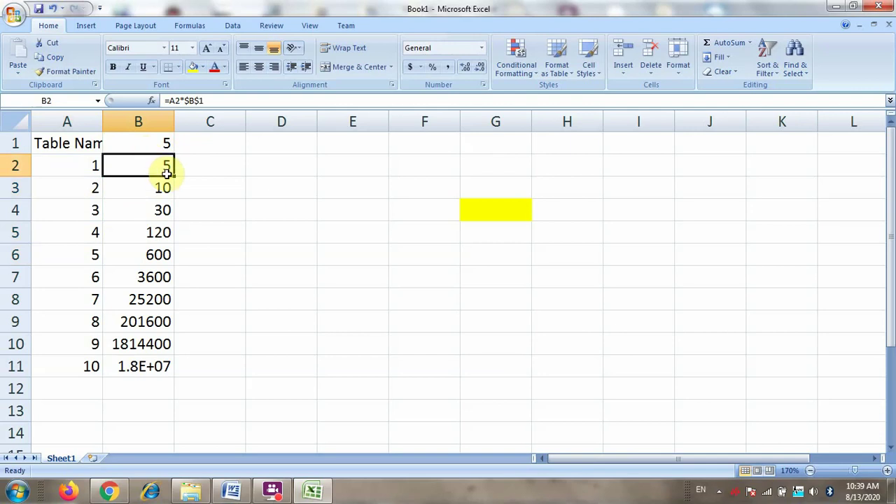
pyautogui.moveTo(175, 176); pyautogui.dragTo(161, 378)
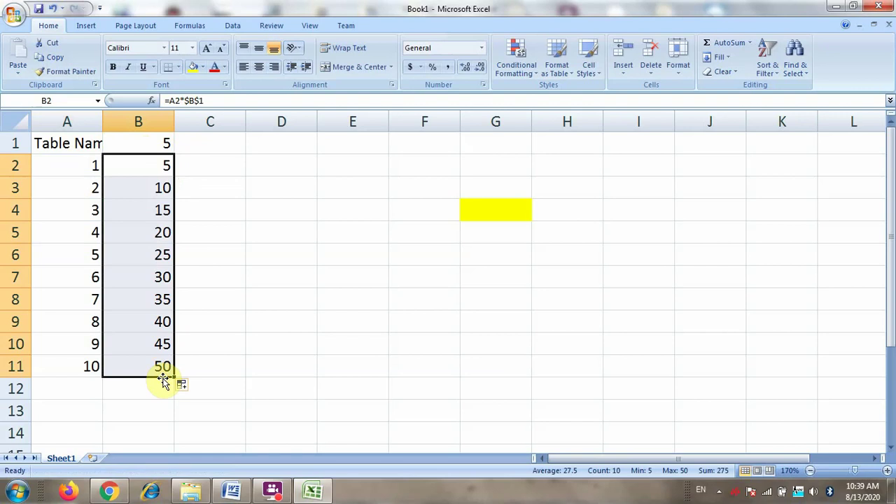
pyautogui.doubleClick(134, 300)
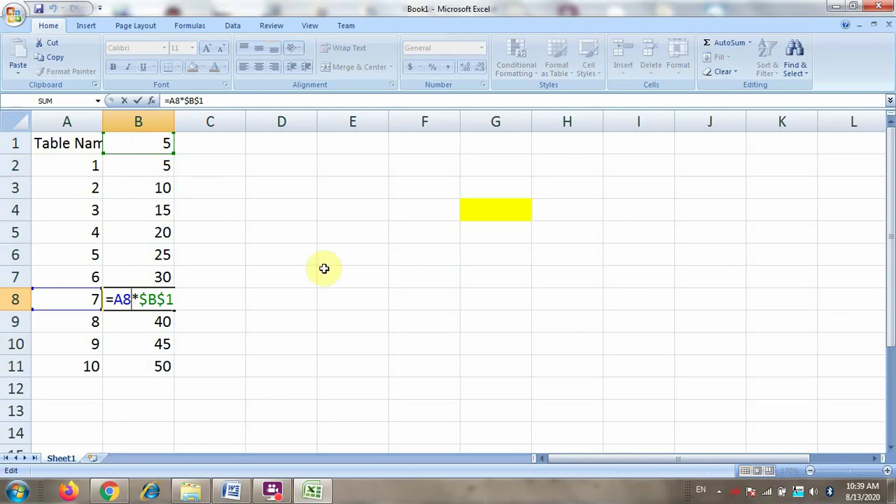
# Step: Switch to the Word notes and review the absolute and mixed reference sections, highlighting the examples $A10 and A$10
pyautogui.click(231, 491)
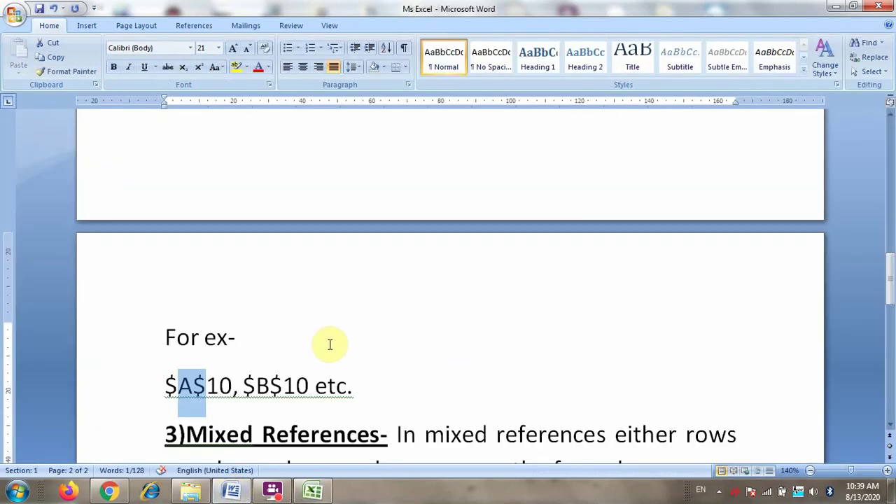
pyautogui.click(891, 115)
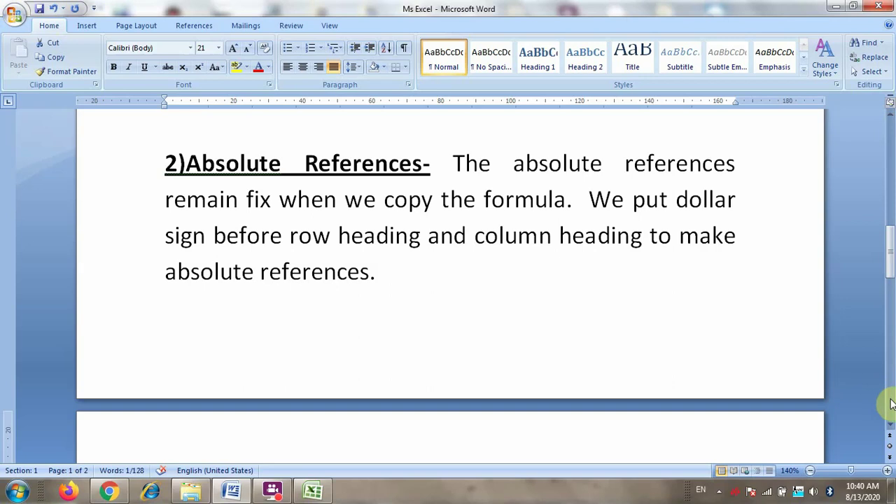
pyautogui.click(890, 429)
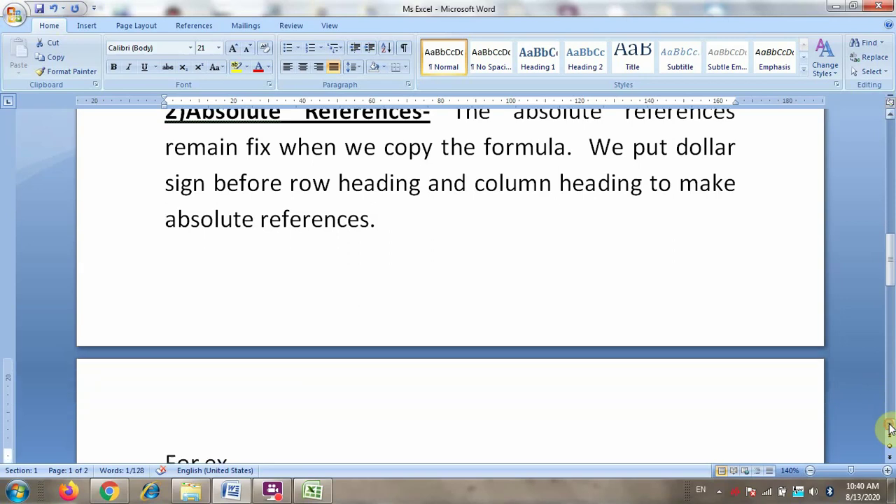
pyautogui.click(890, 428)
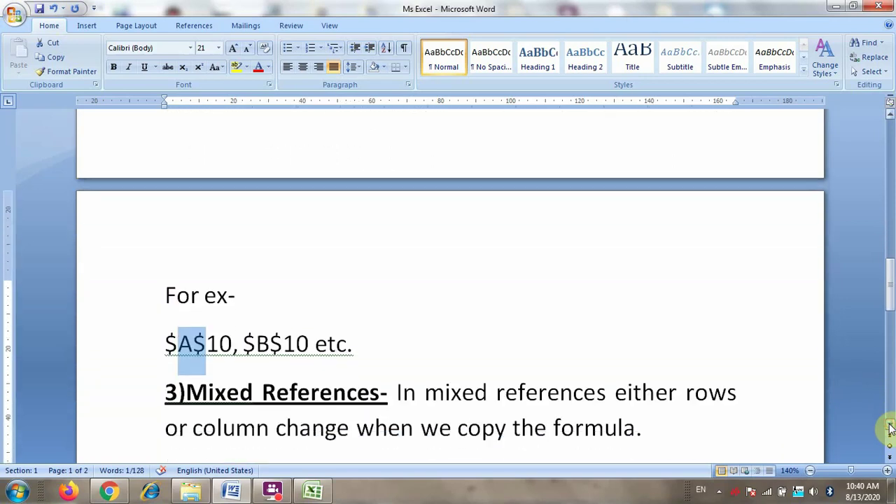
pyautogui.click(890, 428)
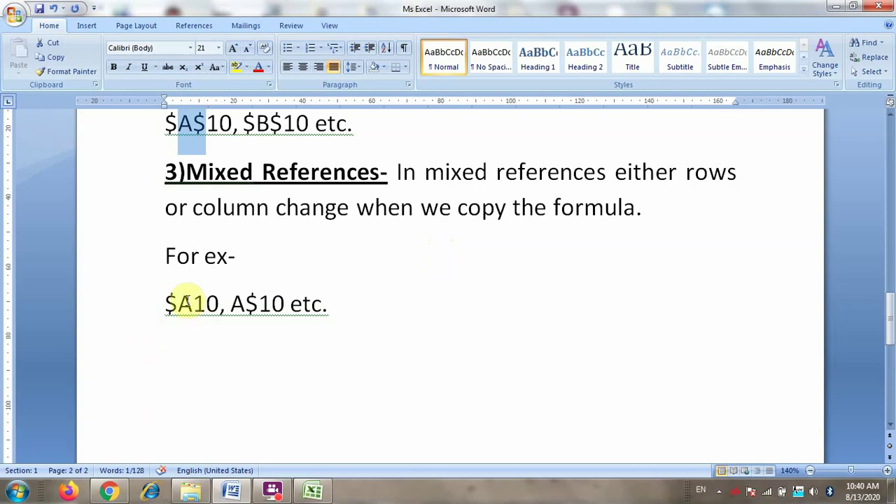
pyautogui.moveTo(186, 303); pyautogui.dragTo(164, 296)
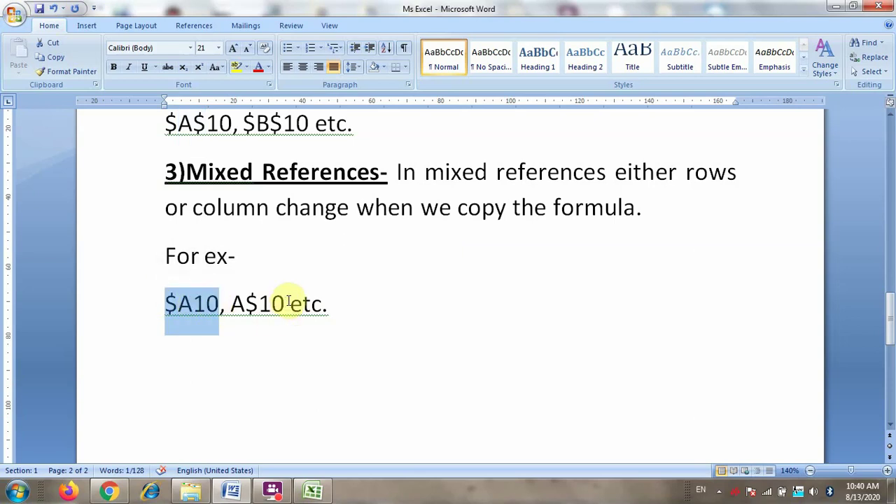
pyautogui.moveTo(321, 302); pyautogui.dragTo(247, 283)
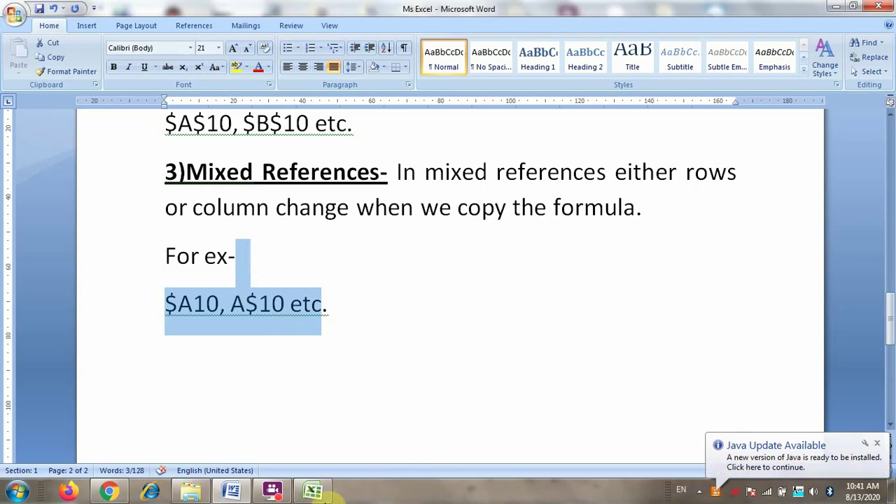
# Step: Switch back to Excel, enter 6 in C1 and extend the table numbers from B1 across to 10 in G1
pyautogui.click(313, 492)
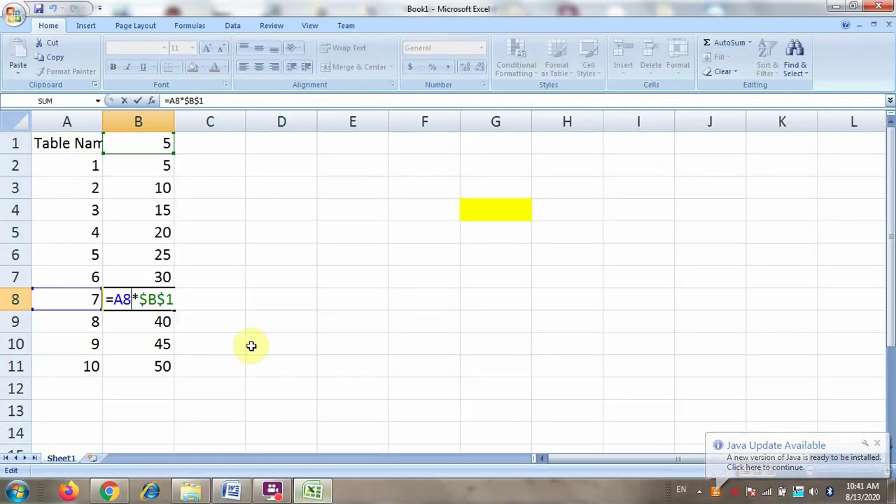
pyautogui.press('Return')
pyautogui.press('Return')
pyautogui.press('Up')
pyautogui.press('Up')
pyautogui.press('Up')
pyautogui.press('Up')
pyautogui.press('Up')
pyautogui.press('Up')
pyautogui.press('Up')
pyautogui.press('Up')
pyautogui.press('Up')
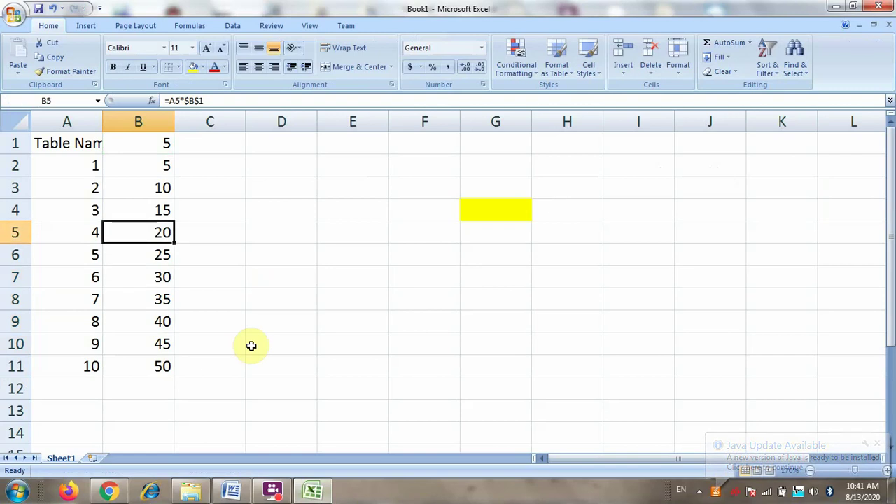
pyautogui.click(197, 148)
pyautogui.write('6')
pyautogui.press('Return')
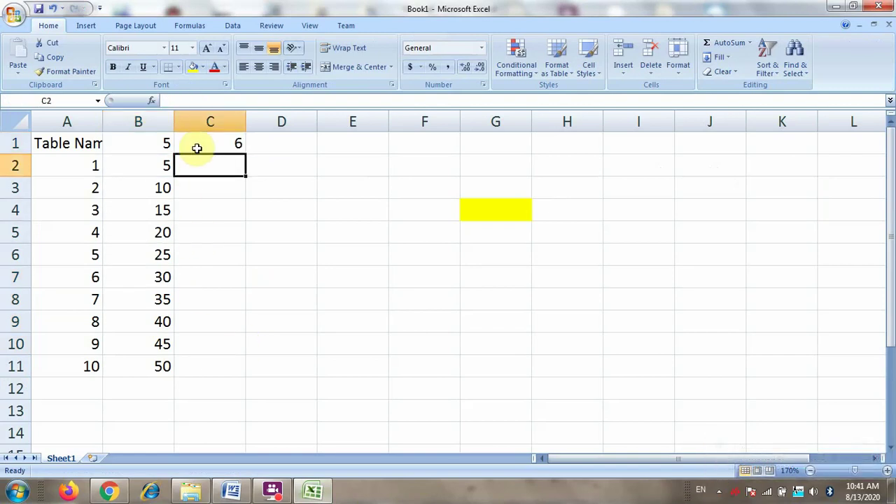
pyautogui.click(154, 140)
pyautogui.moveTo(154, 139); pyautogui.dragTo(522, 150)
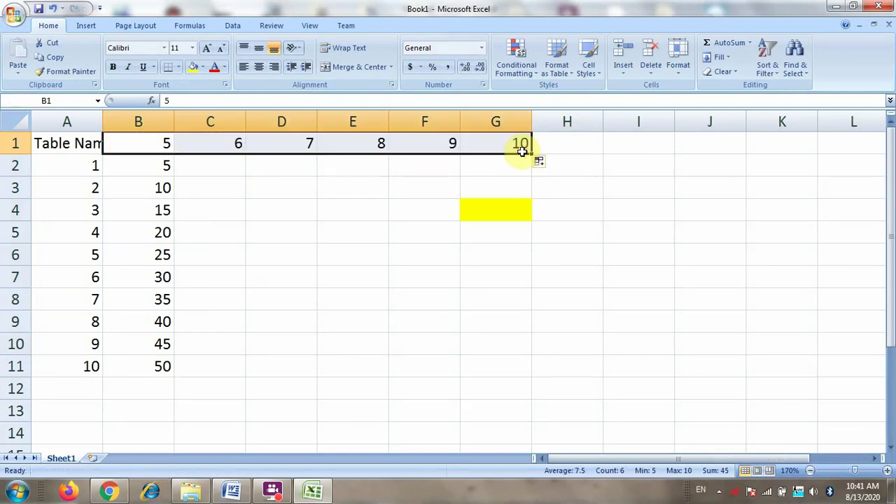
# Step: Check the formula in B2 and fill it across row 2 to G2
pyautogui.click(160, 165)
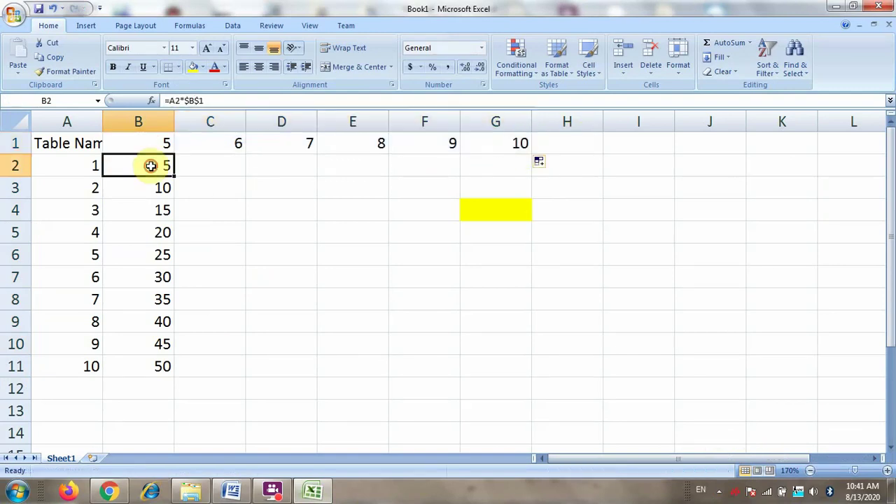
pyautogui.doubleClick(150, 165)
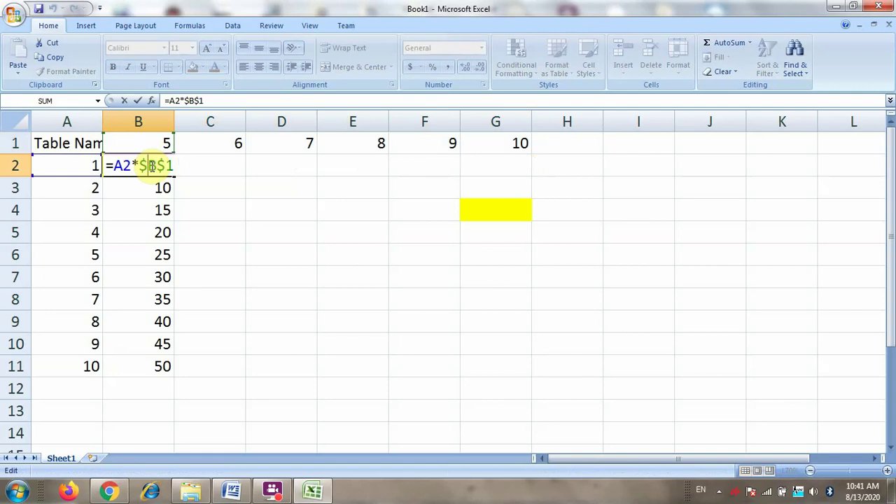
pyautogui.press('Return')
pyautogui.doubleClick(130, 165)
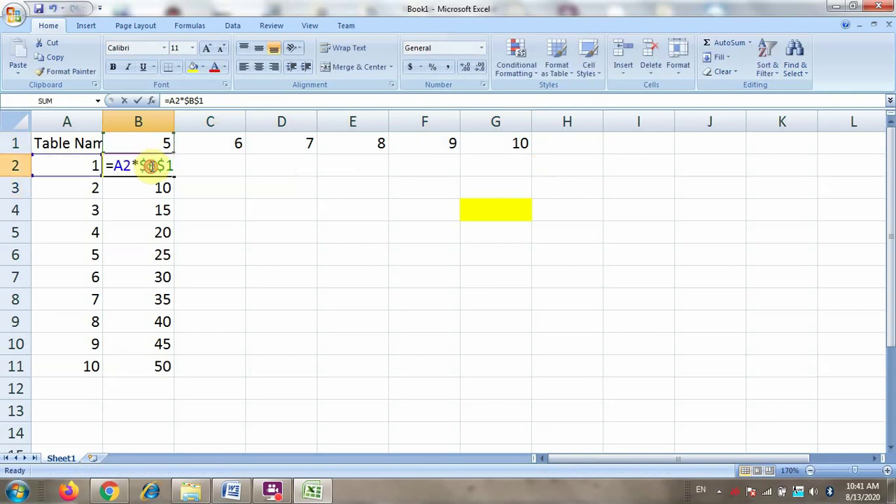
pyautogui.press('Return')
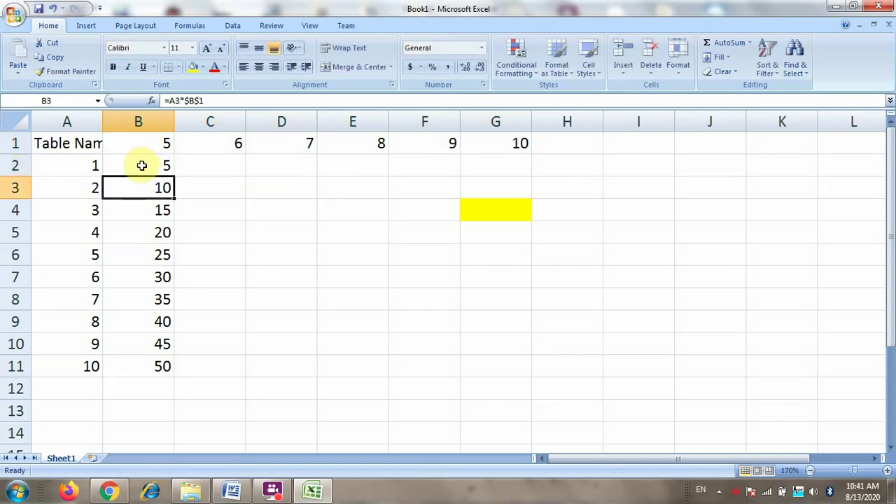
pyautogui.click(168, 172)
pyautogui.moveTo(175, 175); pyautogui.dragTo(518, 170)
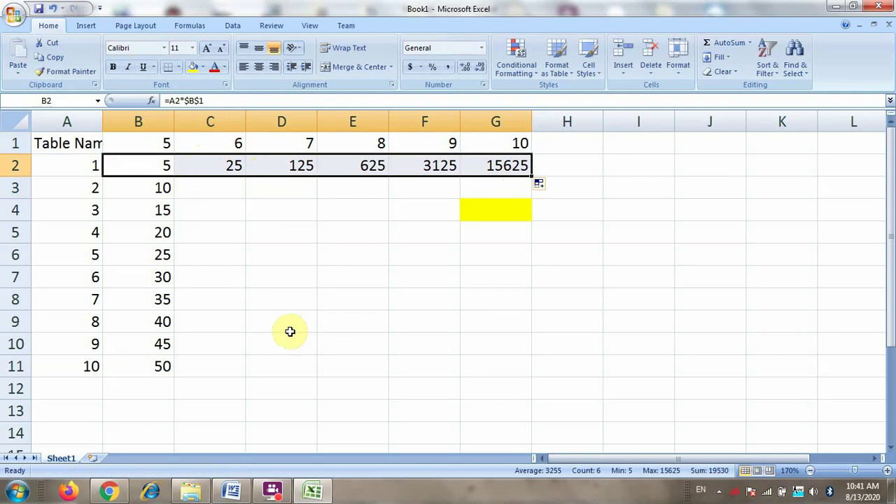
# Step: Compare the formulas in B2 and C2 and check the multiplier cell A2 they should refer to
pyautogui.click(130, 166)
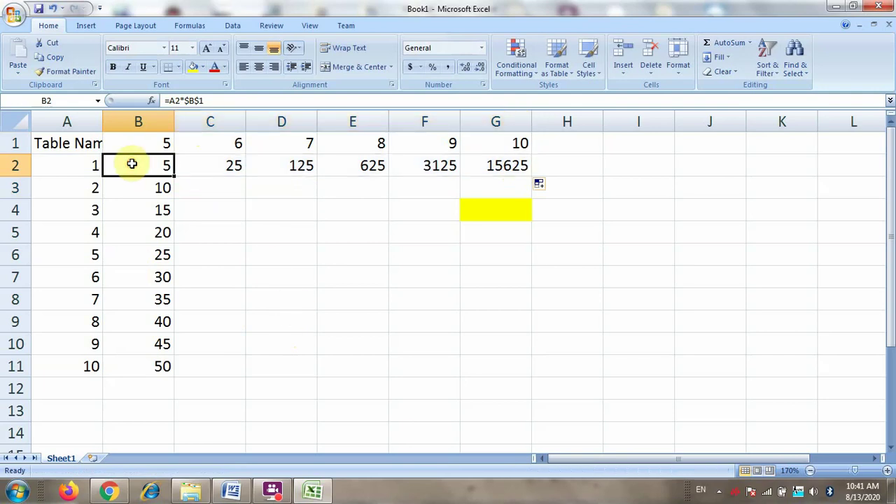
pyautogui.click(220, 165)
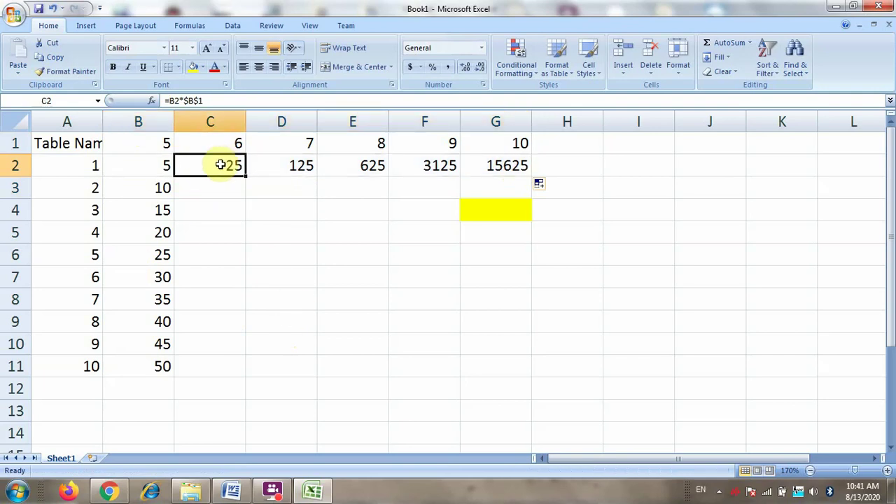
pyautogui.doubleClick(144, 165)
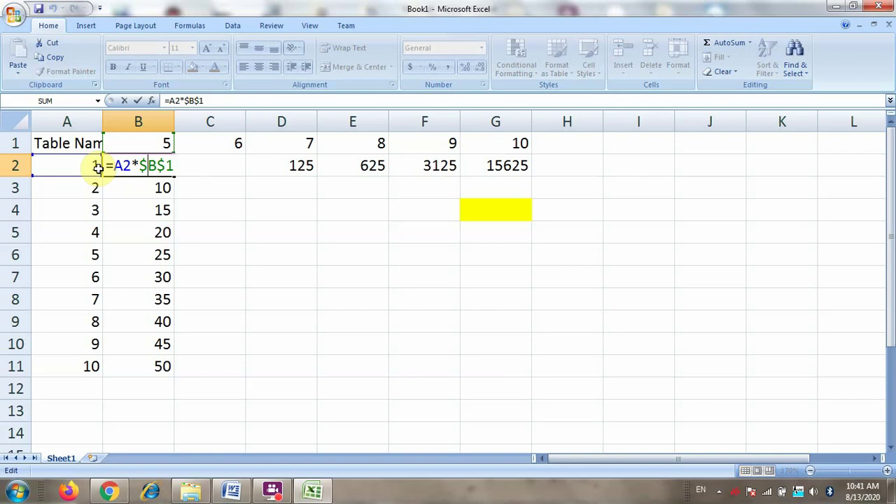
pyautogui.press('Return')
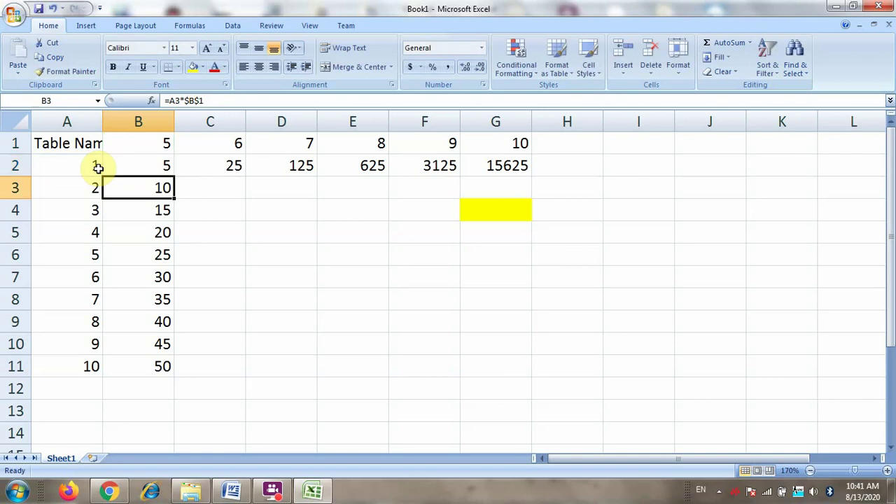
pyautogui.press('Up')
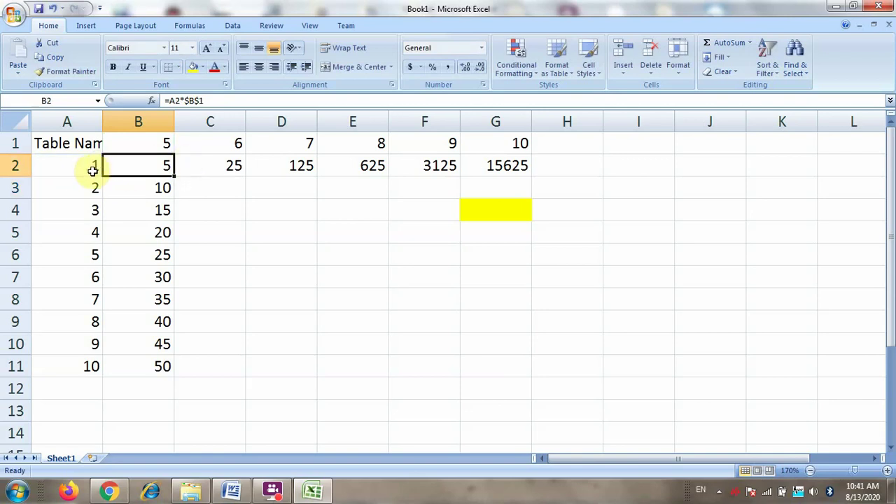
pyautogui.click(93, 170)
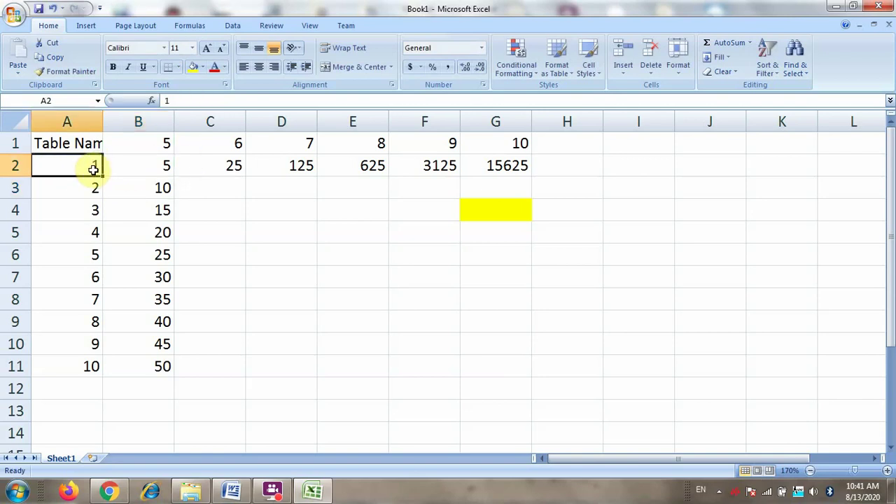
# Step: Change the formula in B2 to =$A2*B$1, fixing the multiplier's column and the table number's row
pyautogui.doubleClick(133, 168)
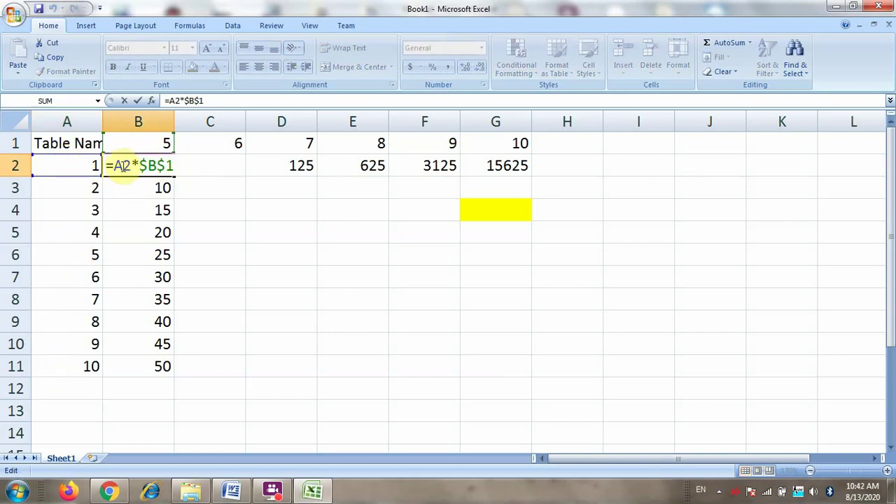
pyautogui.click(117, 166)
pyautogui.write('$')
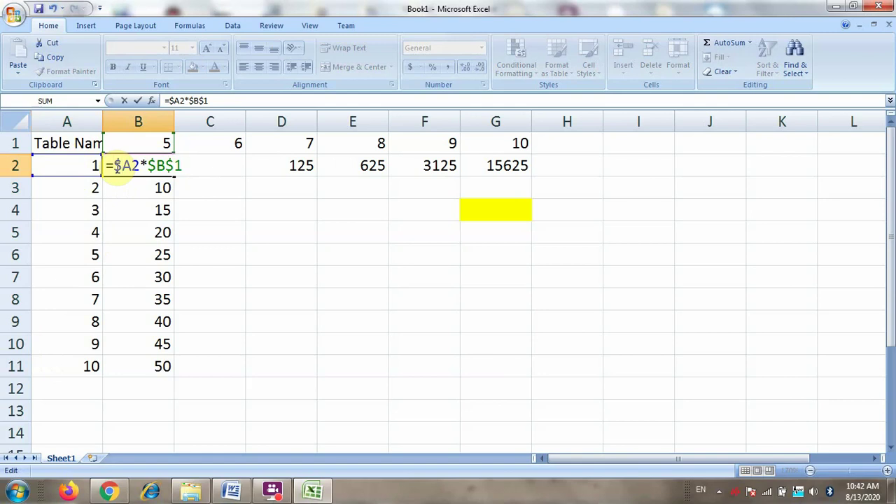
pyautogui.press('Right')
pyautogui.press('Right')
pyautogui.press('Right')
pyautogui.press('Right')
pyautogui.press('Right')
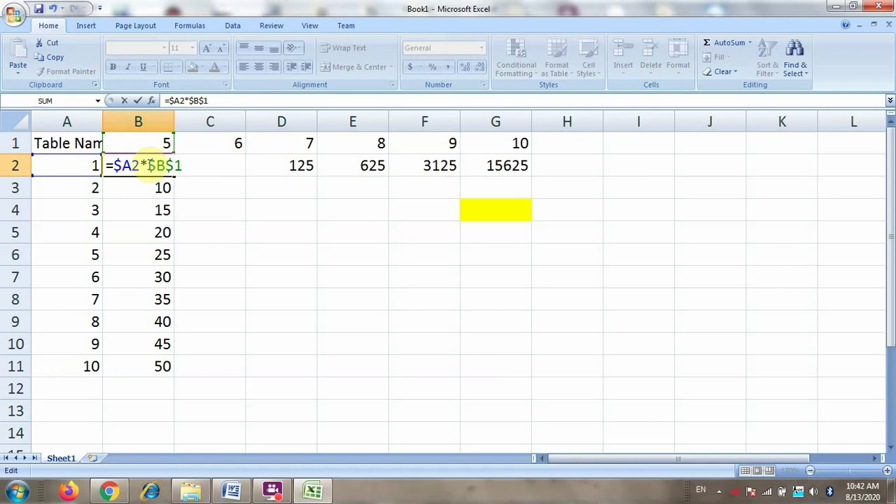
pyautogui.press('F4')
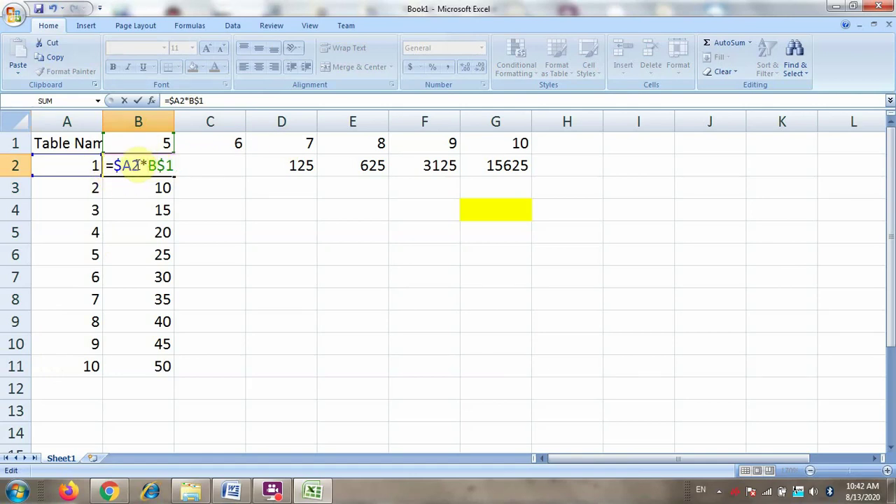
pyautogui.moveTo(140, 165); pyautogui.dragTo(118, 165)
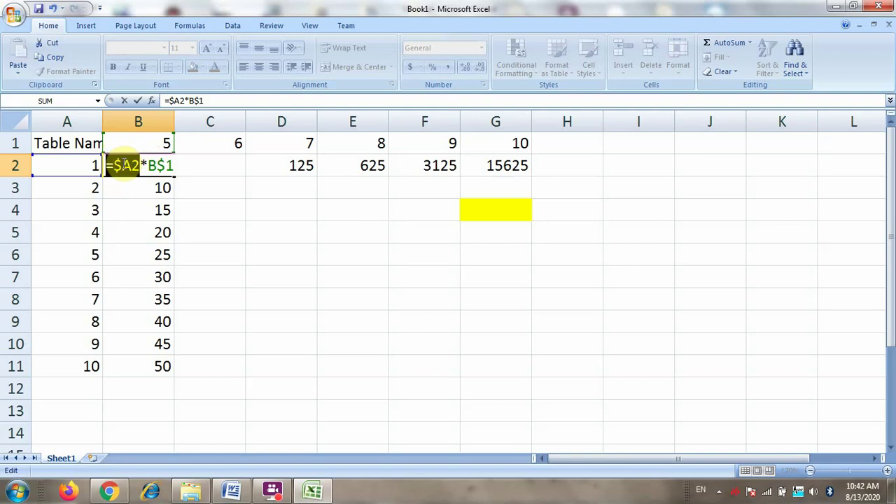
pyautogui.press('Return')
# Step: Fill the mixed-reference formula from B2 across and down the whole table to G11
pyautogui.click(171, 168)
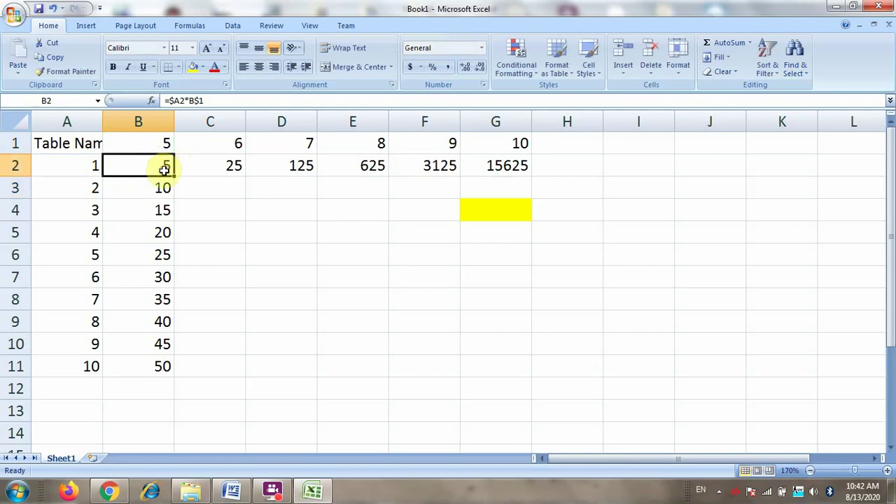
pyautogui.moveTo(175, 179); pyautogui.dragTo(493, 372)
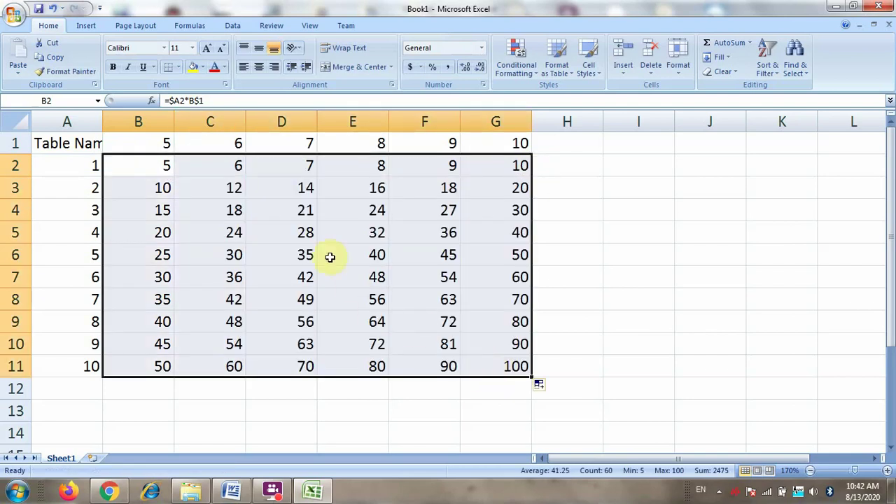
# Step: Compare the copied formula in D5 with the original in B2 to check which references shift
pyautogui.doubleClick(306, 232)
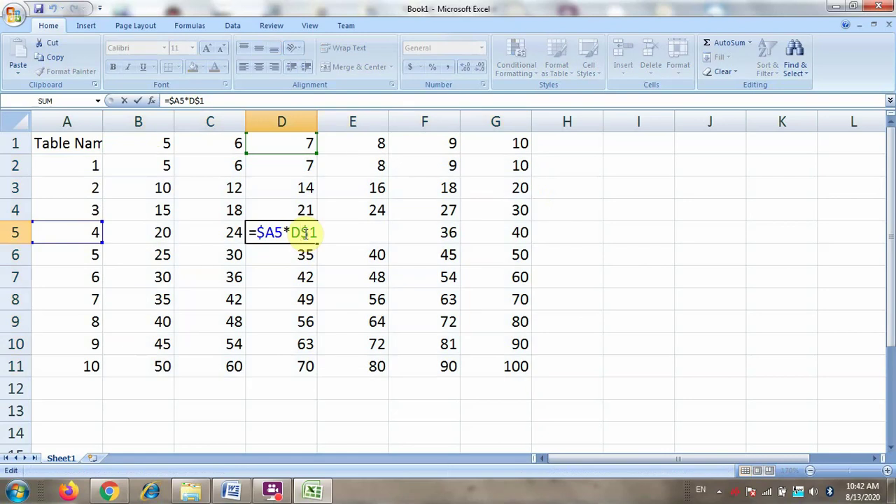
pyautogui.press('Return')
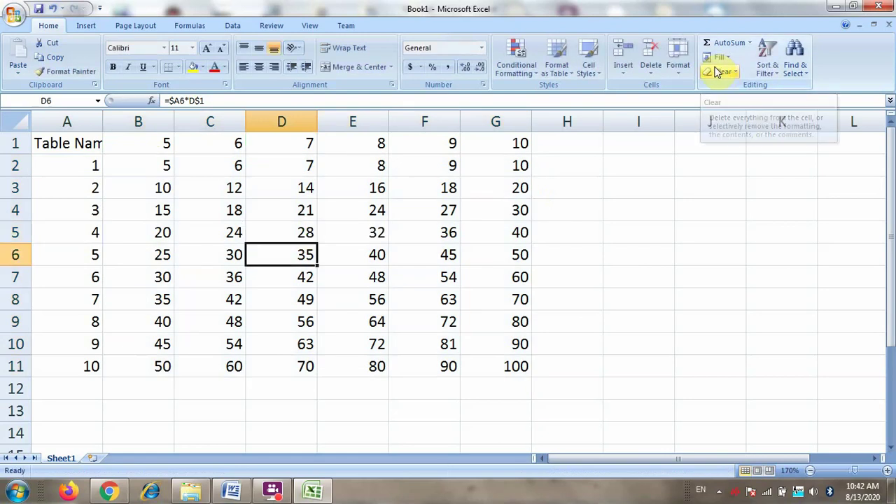
pyautogui.doubleClick(143, 165)
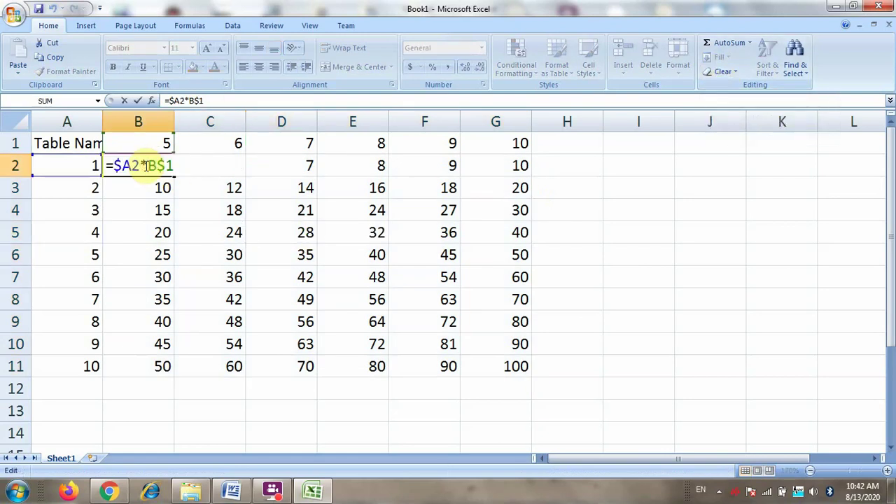
pyautogui.click(130, 166)
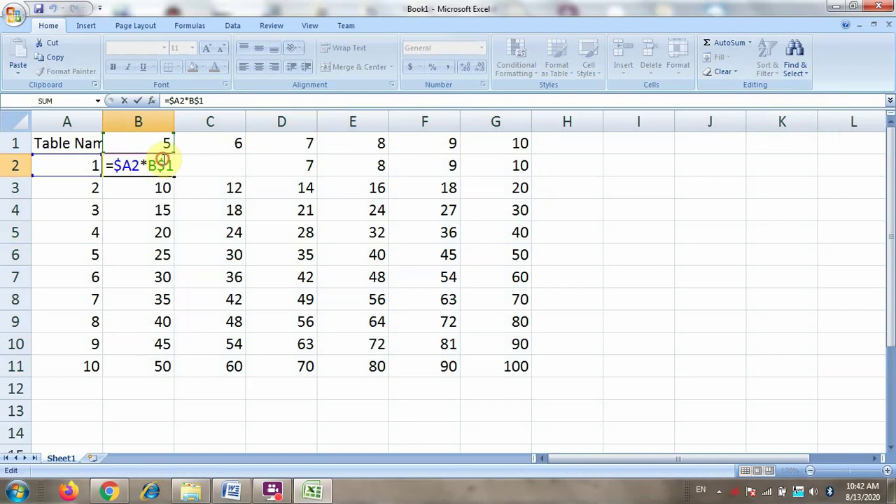
pyautogui.press('Return')
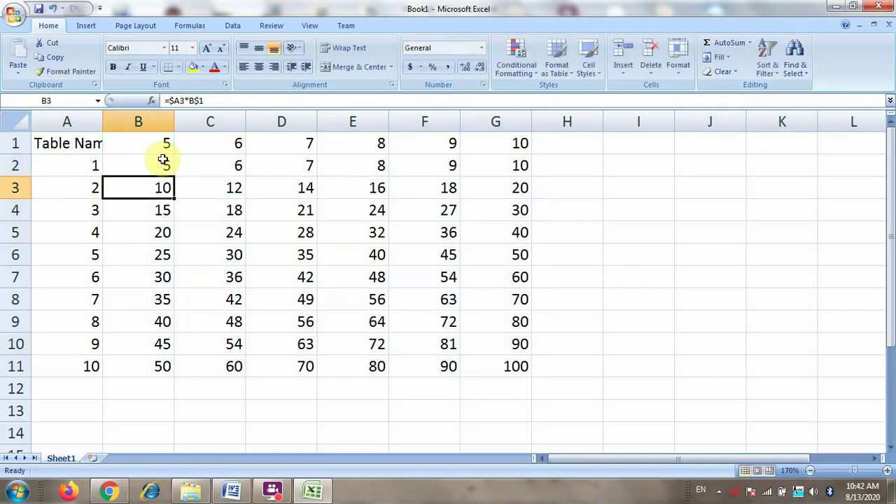
# Step: Switch to the Word notes and review the mixed references definition and its examples
pyautogui.click(233, 496)
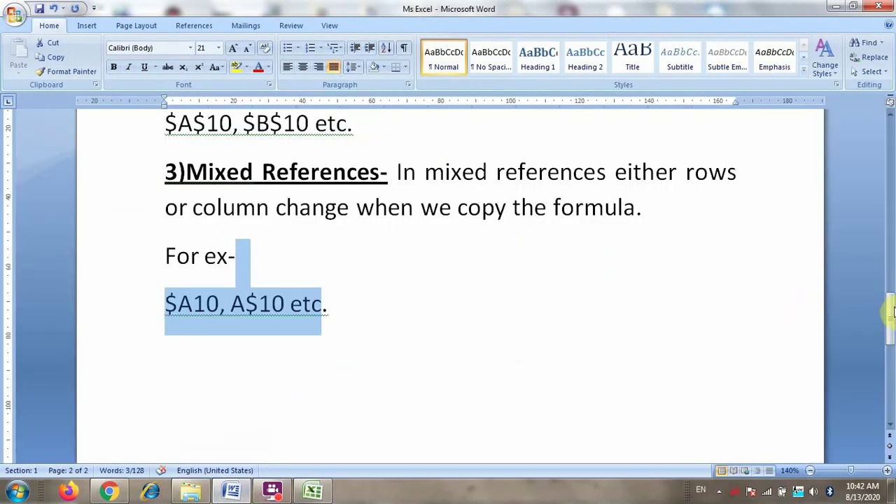
pyautogui.moveTo(893, 312); pyautogui.dragTo(893, 302)
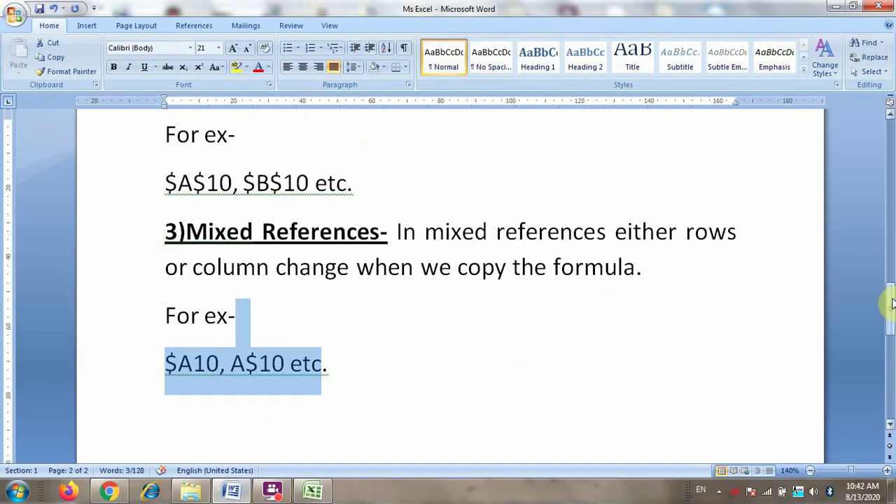
pyautogui.click(330, 492)
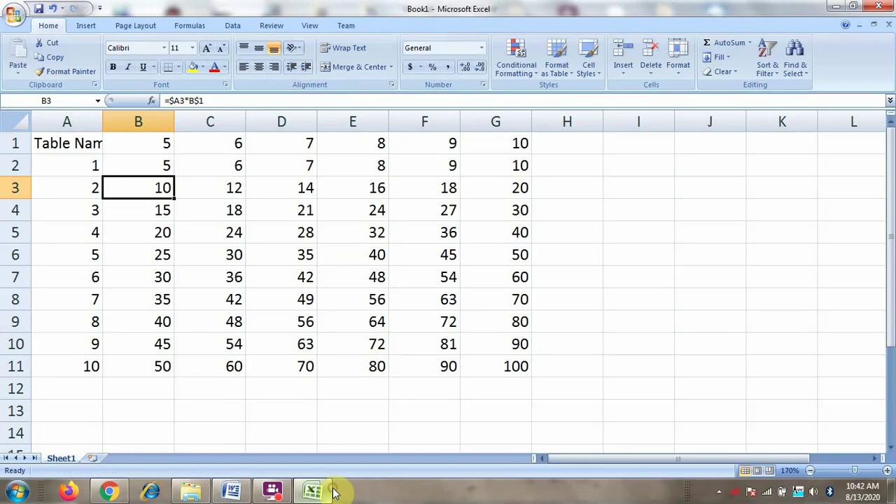
pyautogui.click(333, 492)
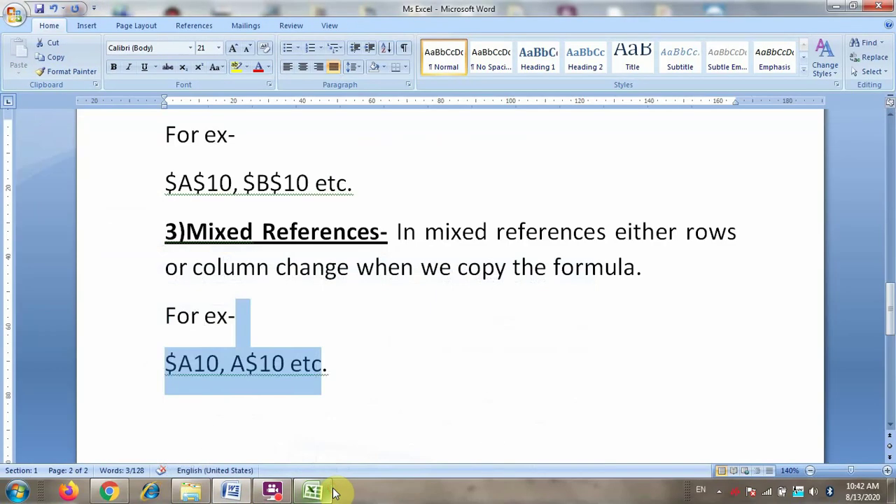
pyautogui.moveTo(892, 319); pyautogui.dragTo(892, 315)
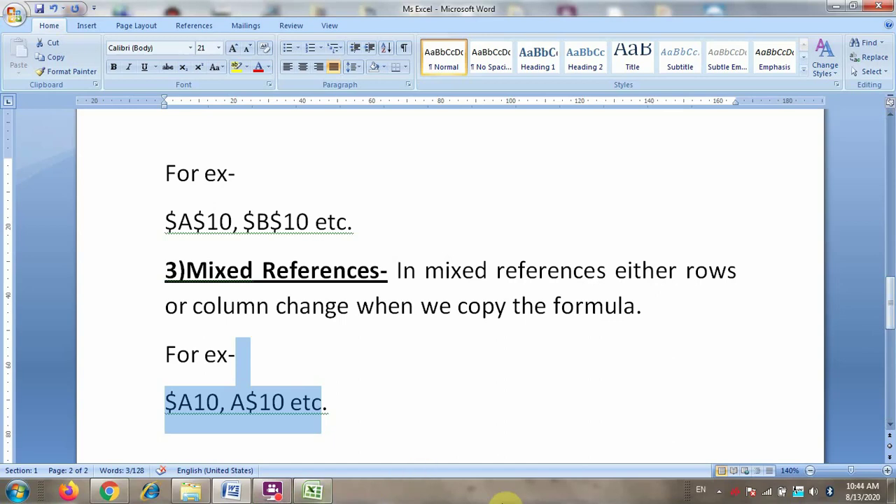
pyautogui.click(274, 493)
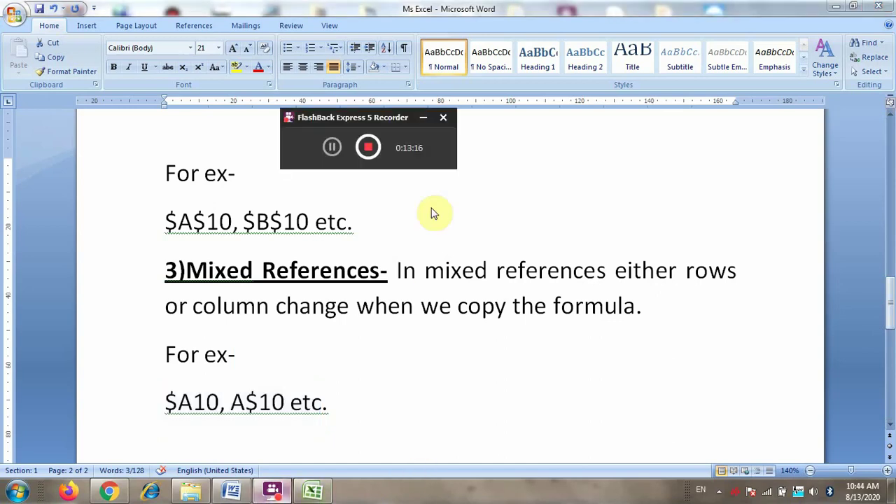